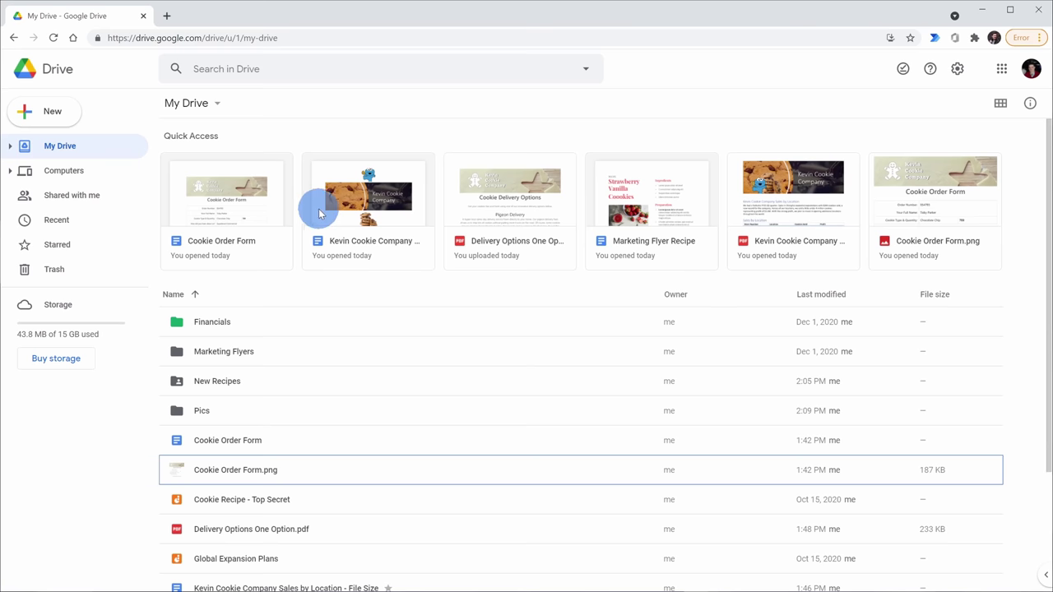
- Preview the Cookie Order Form.png image, then close the preview
scroll(396, 181, down, 1)
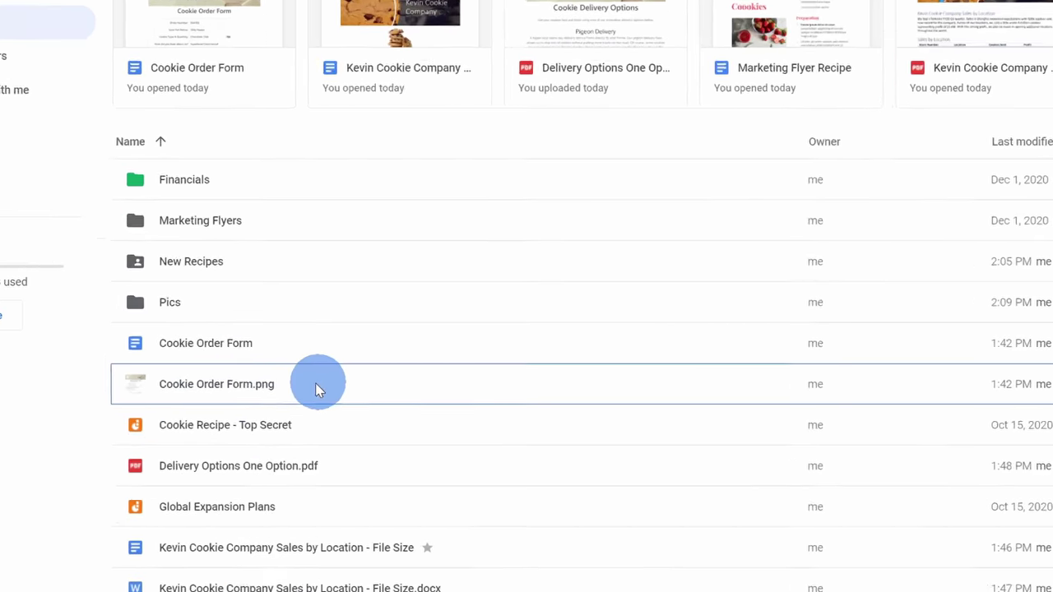
double_click(292, 374)
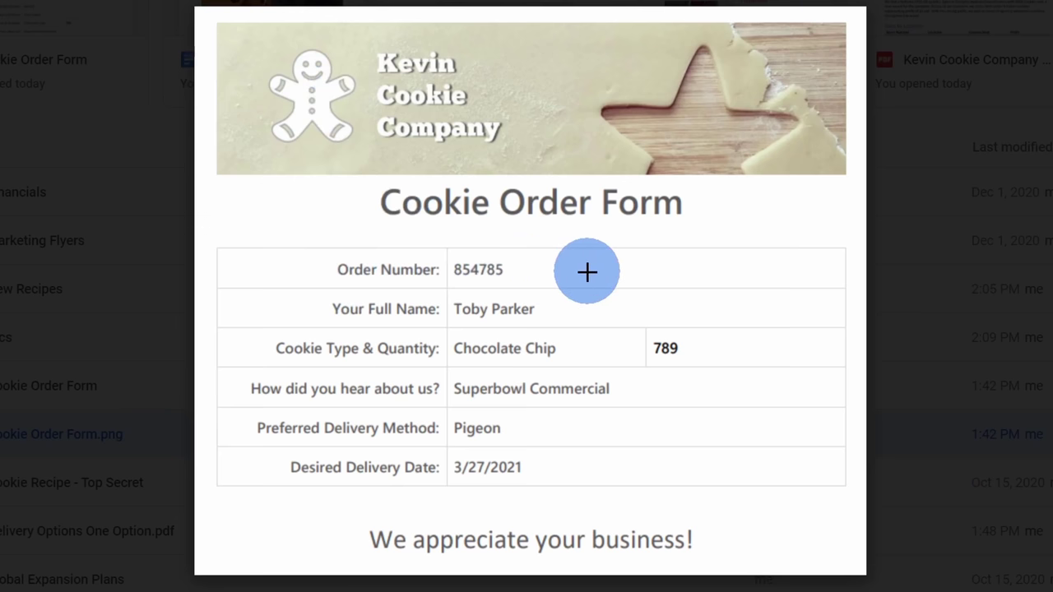
click(954, 234)
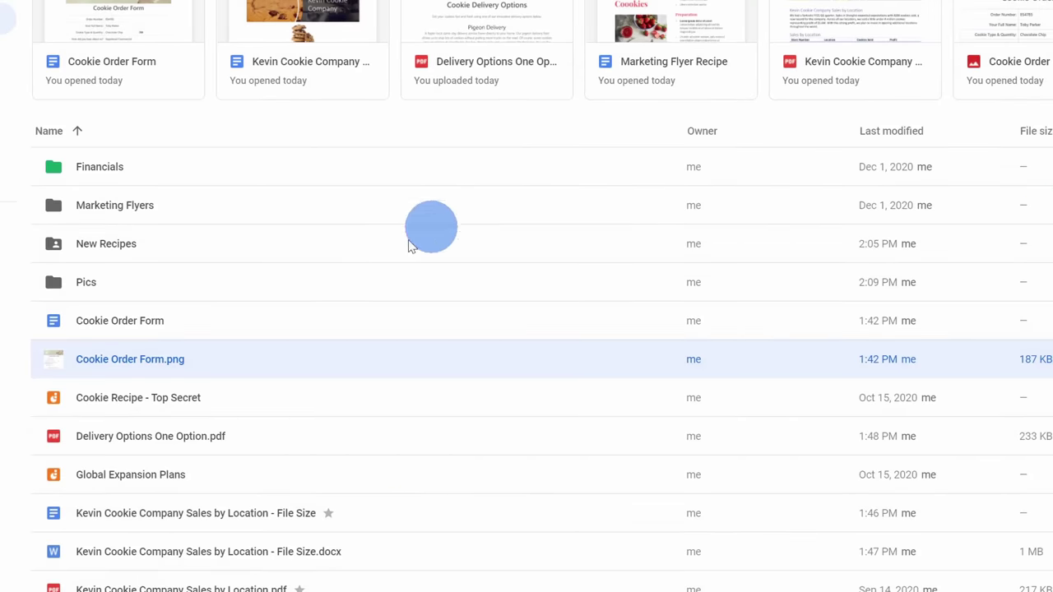
- Open Cookie Order Form.png with Google Docs from its Open with menu
scroll(250, 316, down, 1)
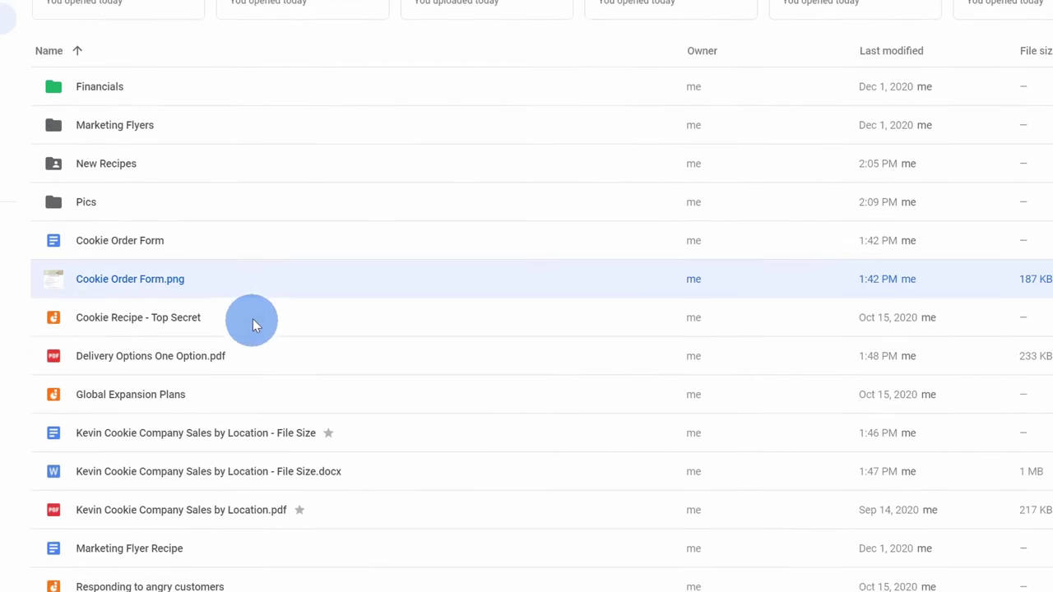
right_click(260, 280)
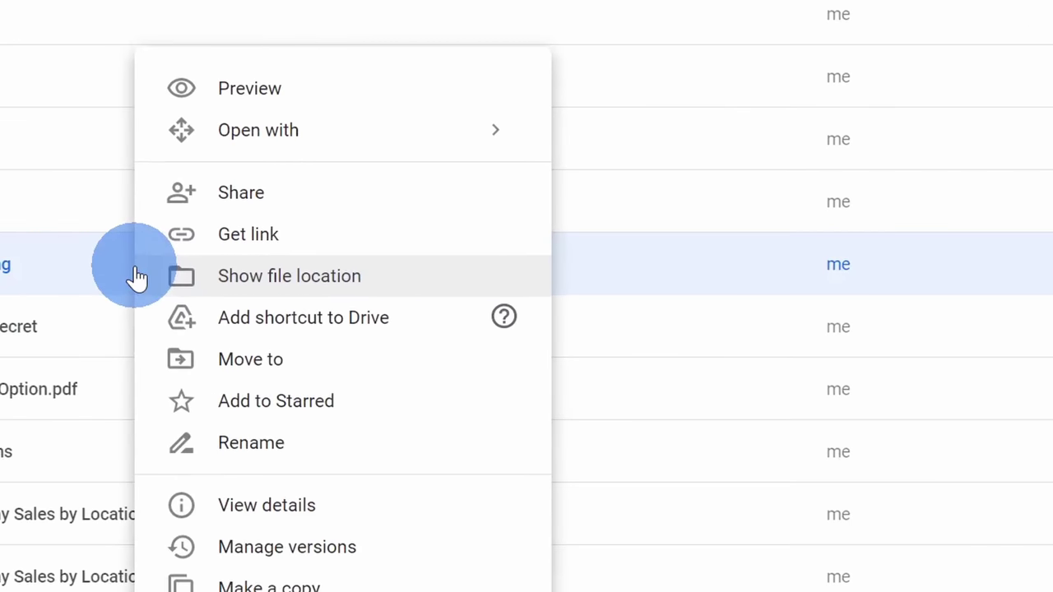
mouse_move(364, 129)
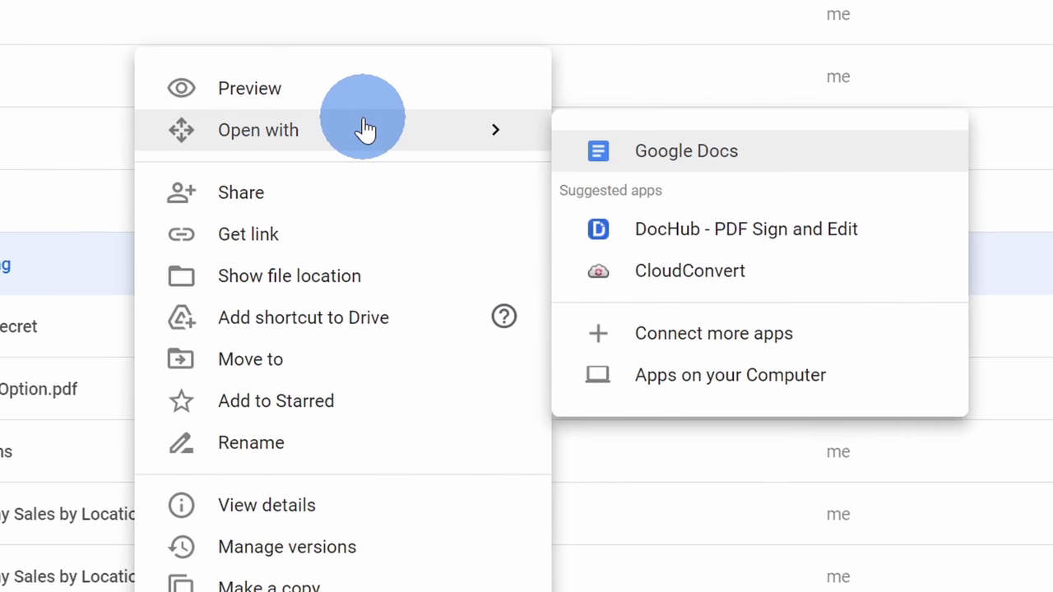
click(764, 159)
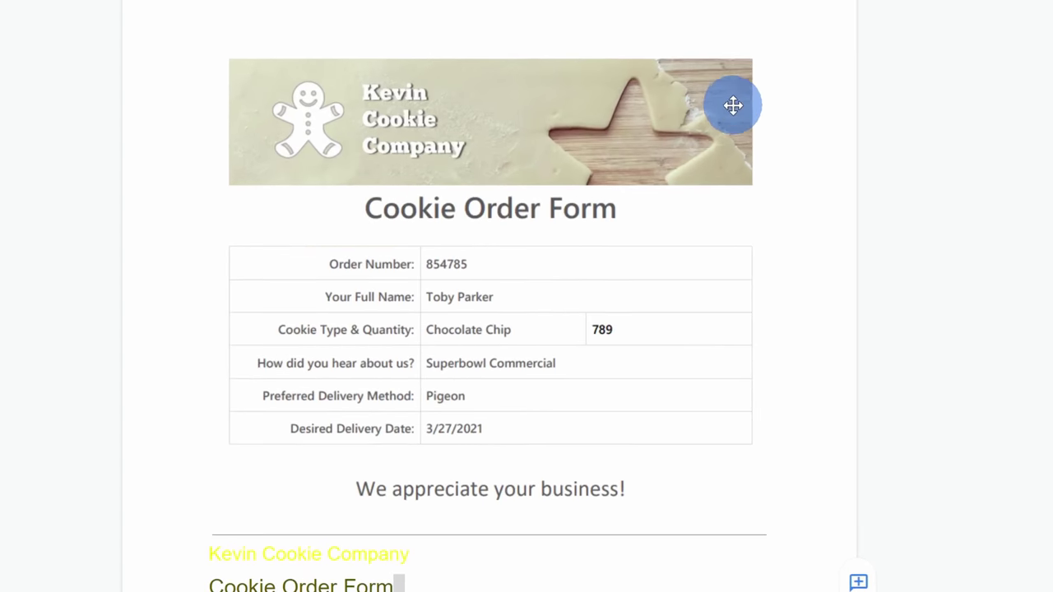
- Select the form image, then the extracted text from Kevin Cookie Company down to the thank-you line
click(350, 281)
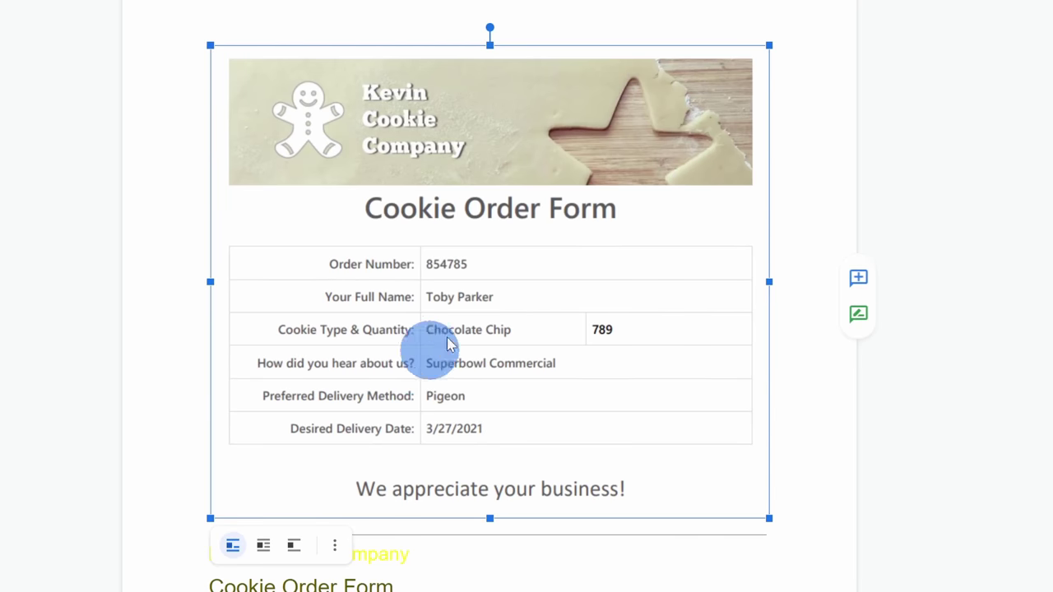
scroll(741, 140, down, 2)
scroll(757, 139, down, 2)
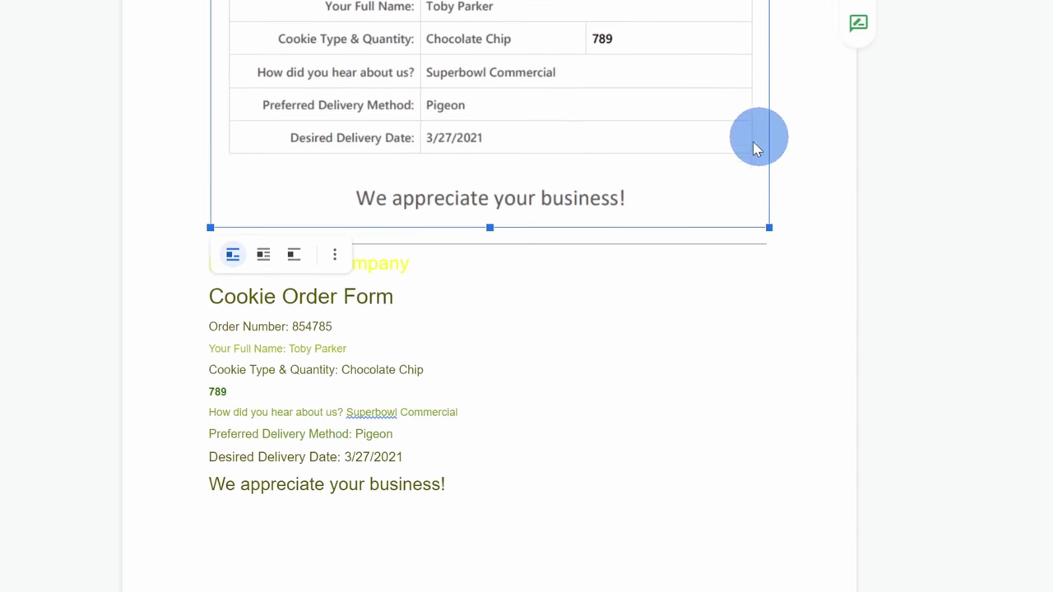
click(599, 308)
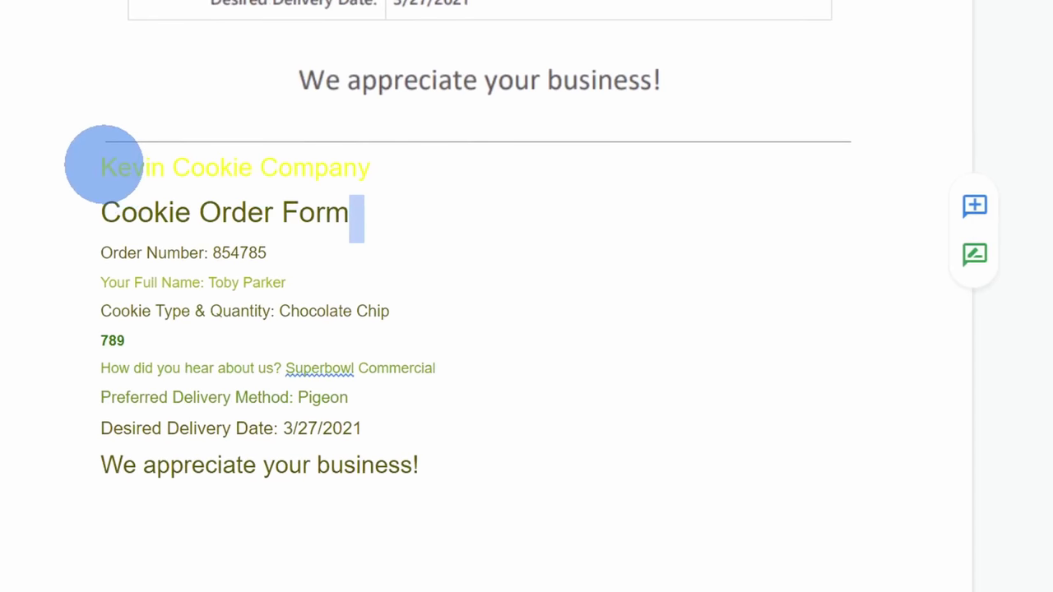
click(102, 167)
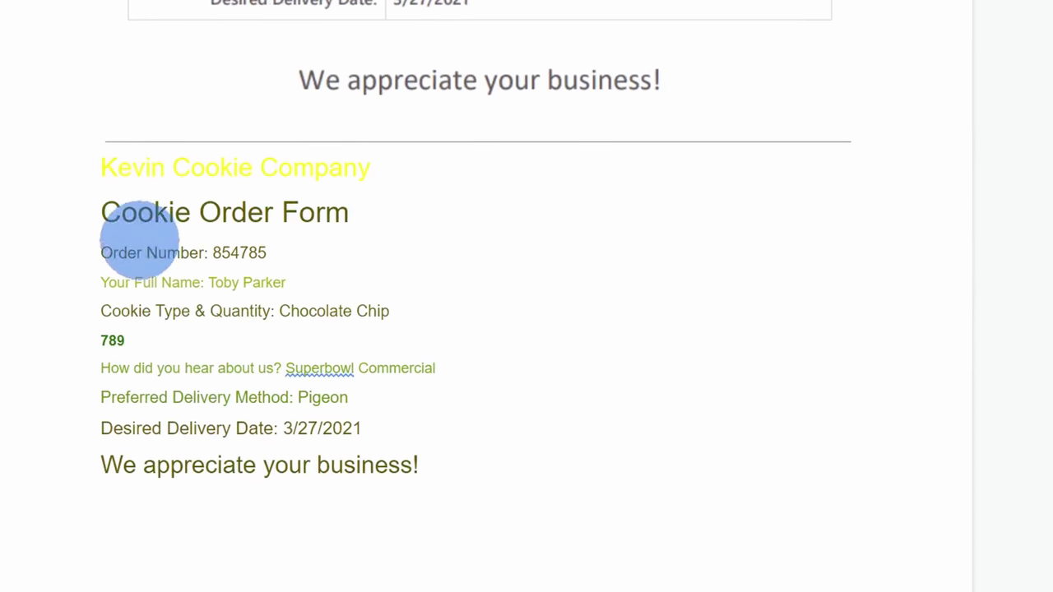
drag(125, 164, 505, 458)
click(502, 451)
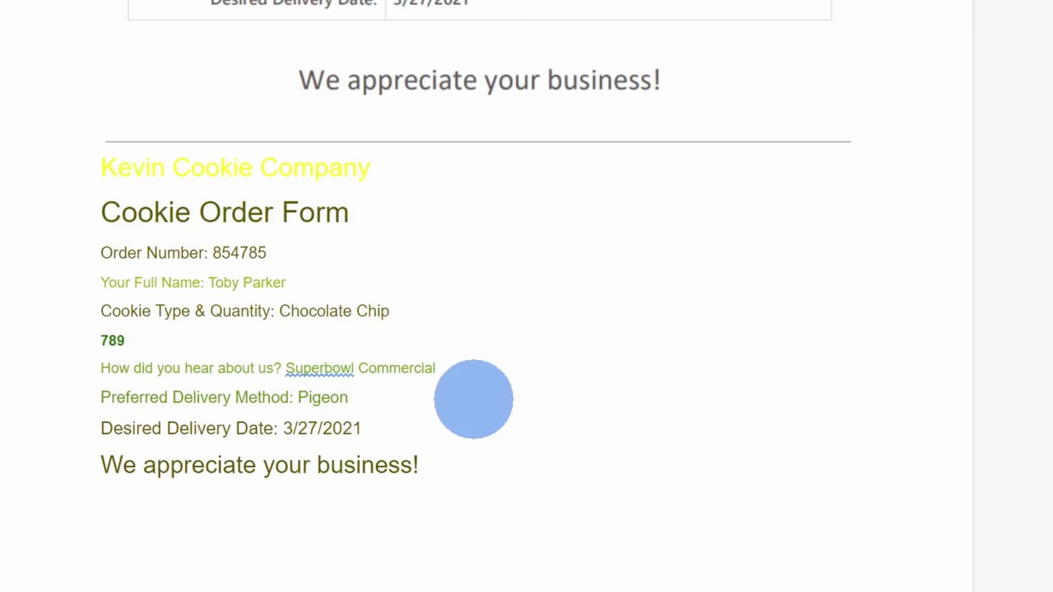
scroll(480, 393, up, 5)
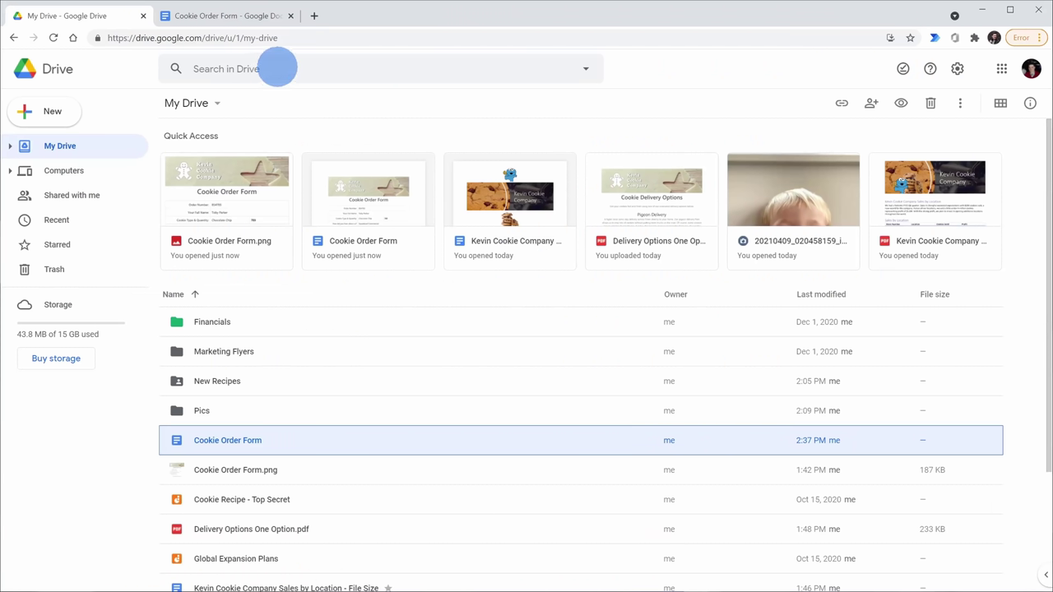
- Search Drive for the customer's name, preview the matching Cookie Order Form.png, then close it
click(277, 65)
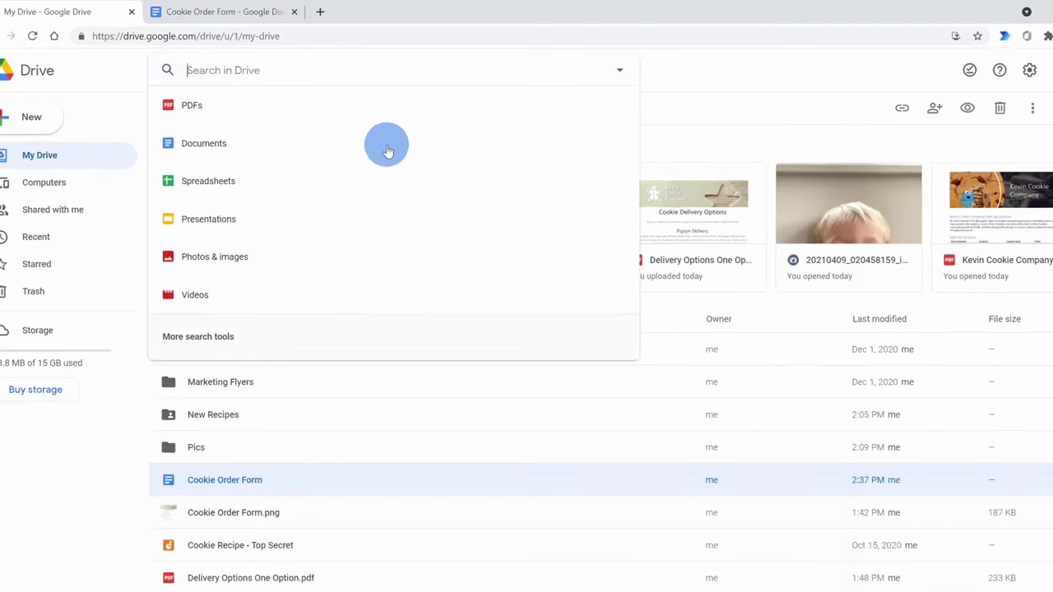
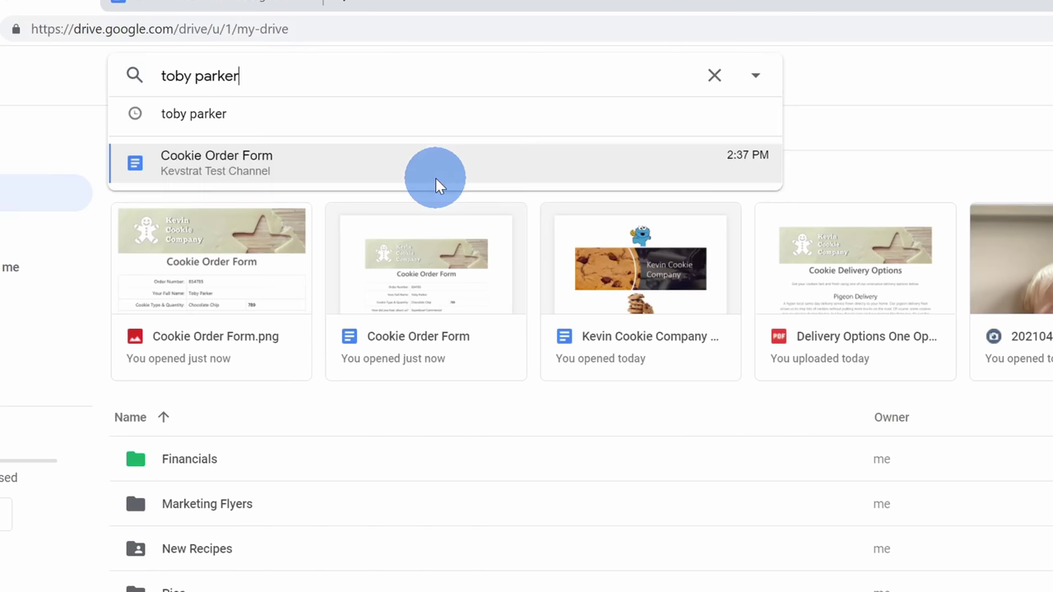
key(Return)
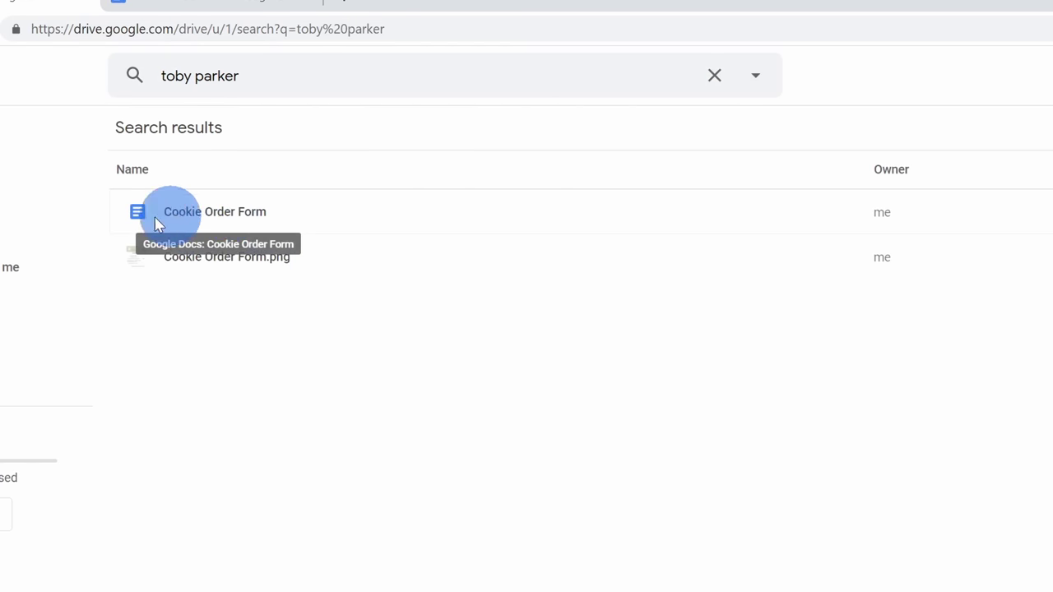
click(339, 265)
double_click(338, 259)
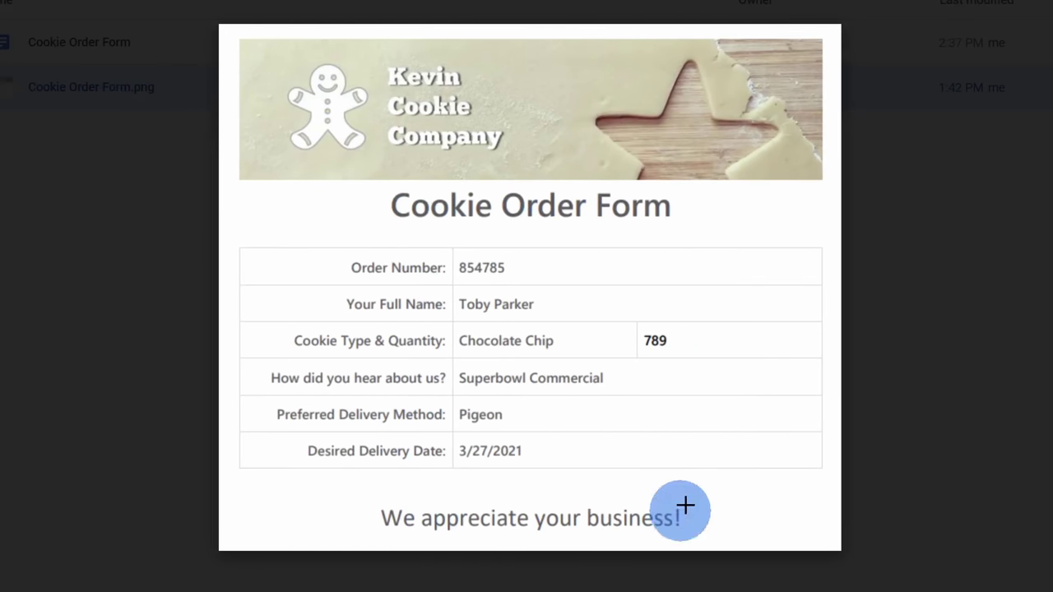
click(909, 254)
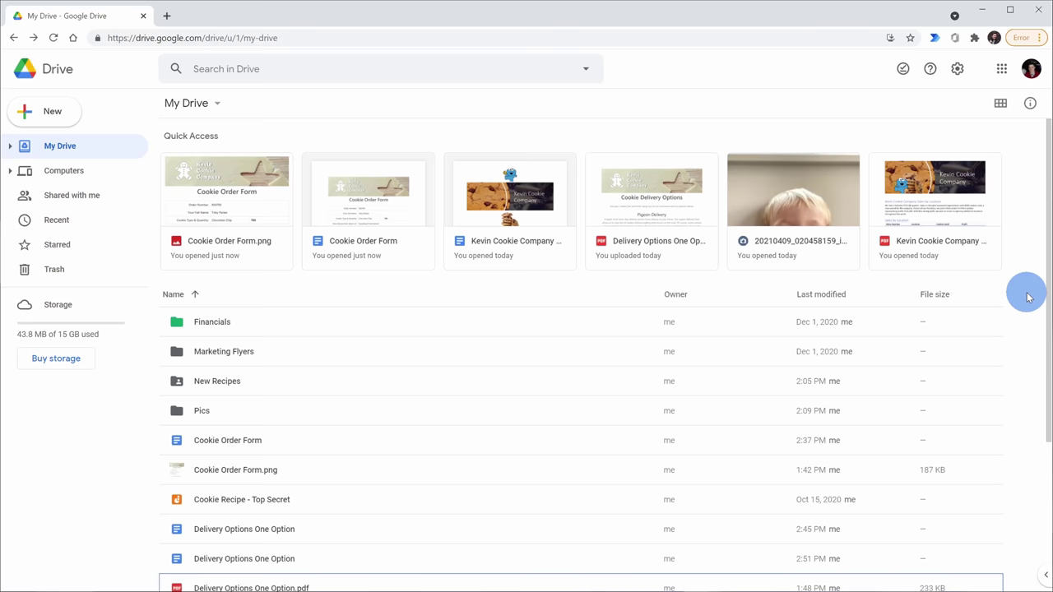
- Preview Delivery Options One Option.pdf and open it in Google Docs
scroll(1027, 297, down, 3)
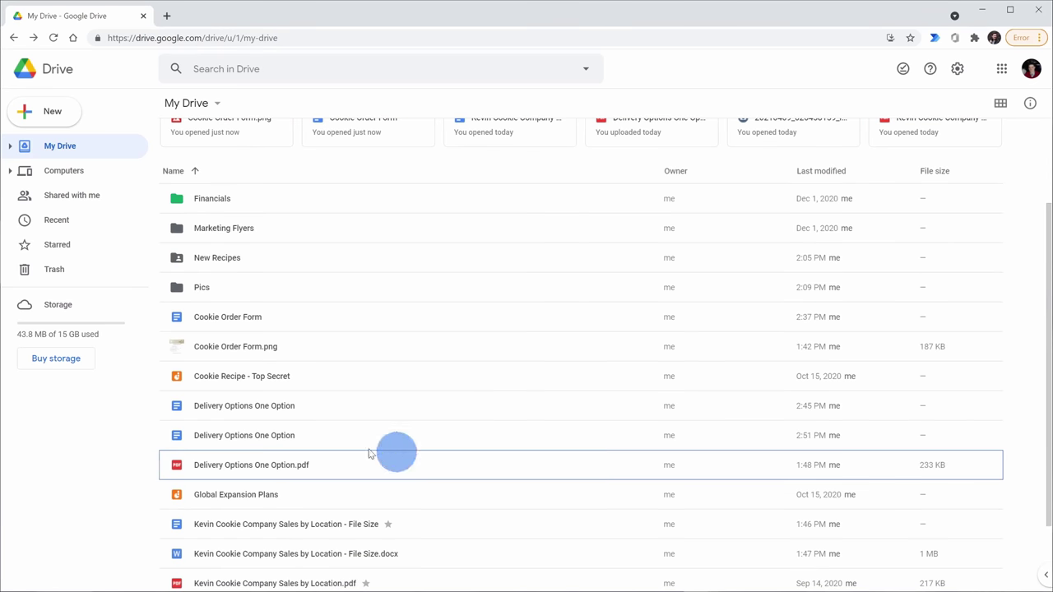
double_click(315, 467)
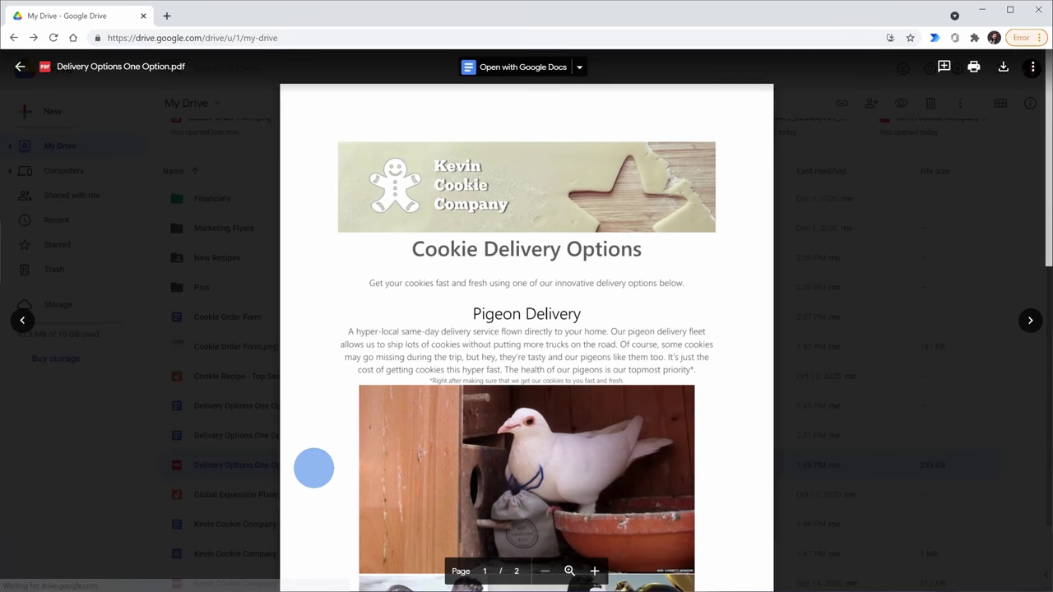
scroll(731, 337, down, 4)
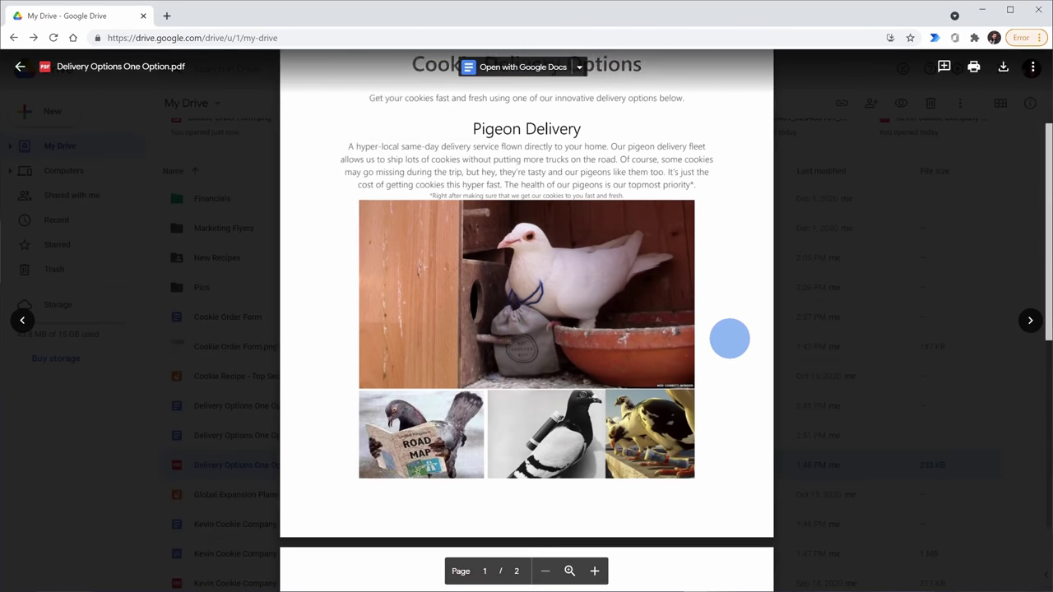
scroll(760, 411, up, 5)
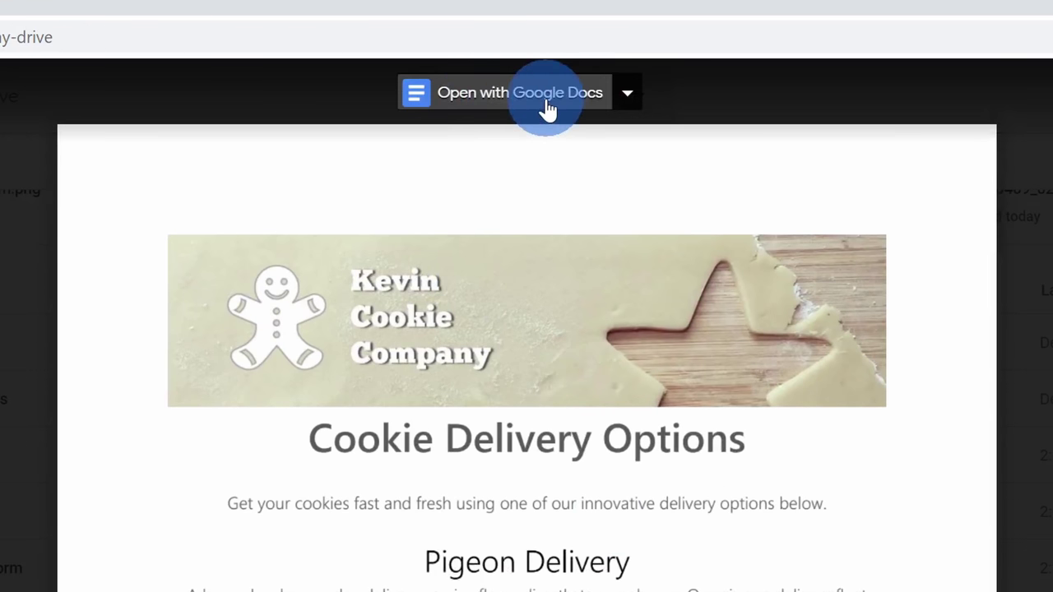
click(544, 102)
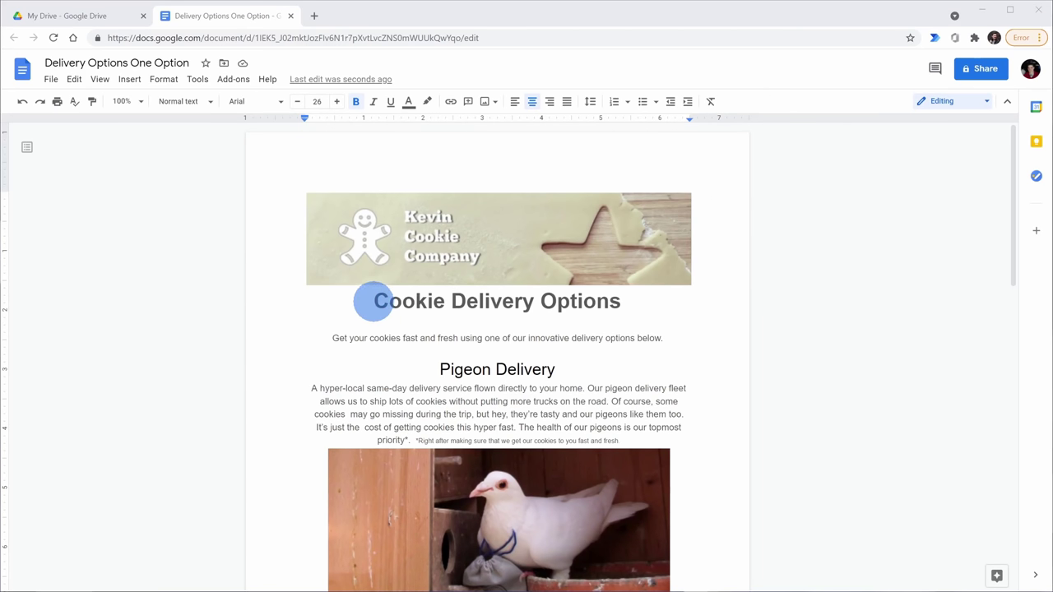
- Select the Cookie Delivery Options title and paragraphs, scroll both pages, then show File > Download formats
drag(372, 301, 664, 414)
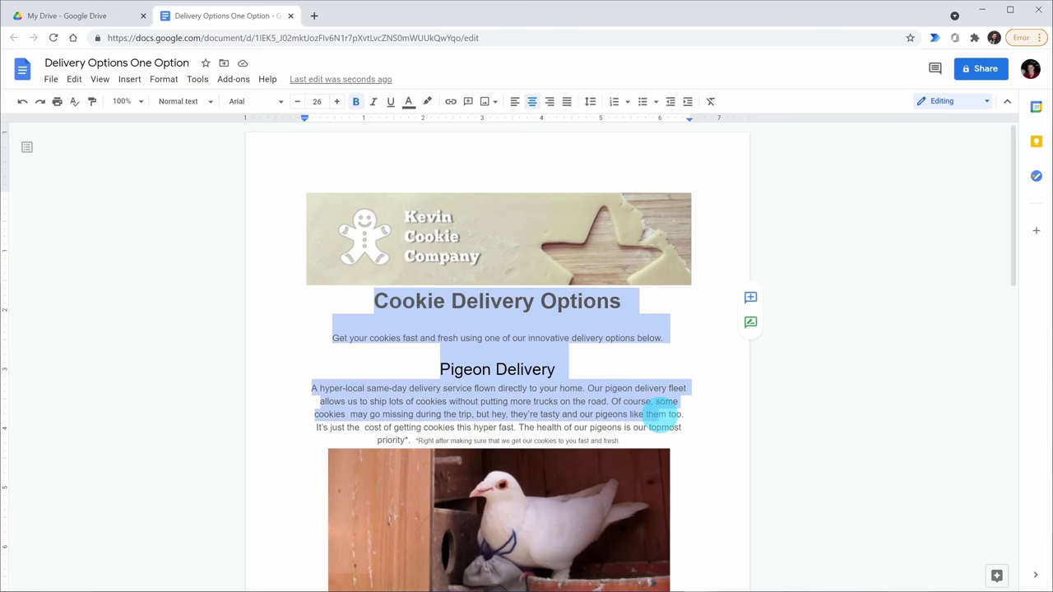
click(672, 416)
scroll(688, 370, down, 6)
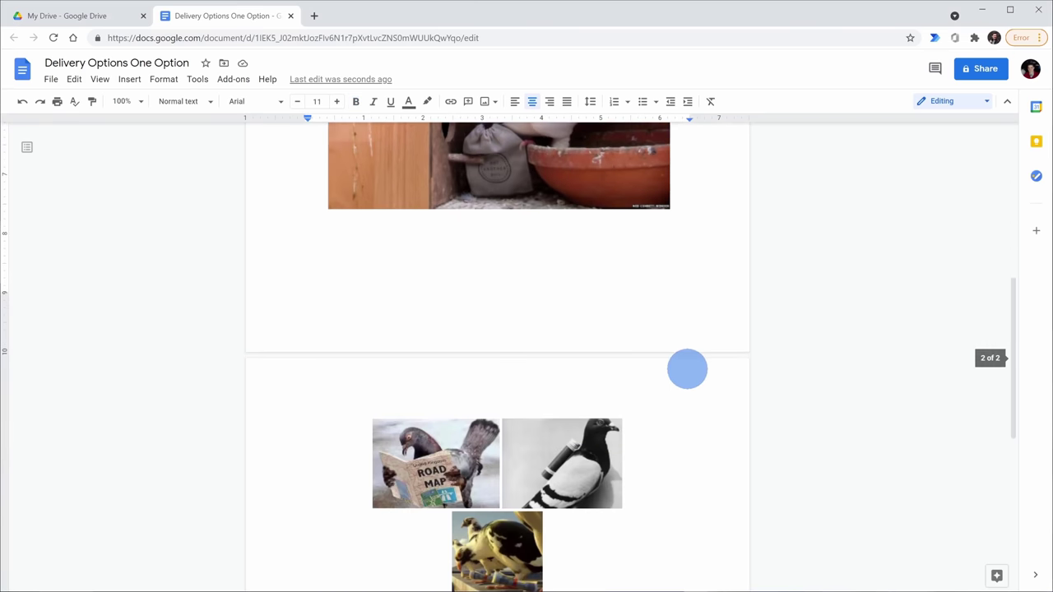
scroll(670, 400, up, 6)
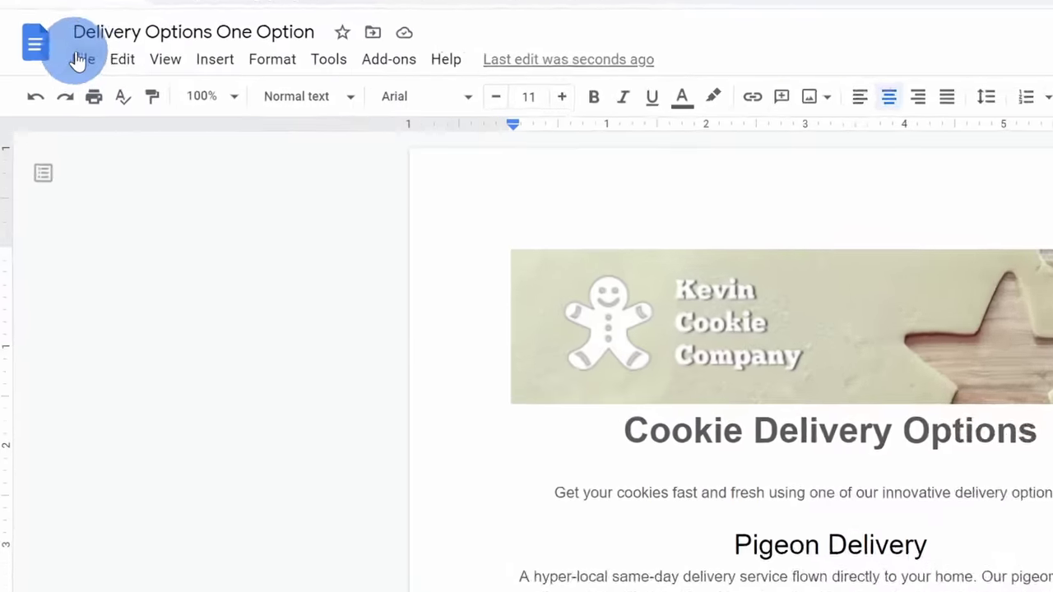
click(51, 78)
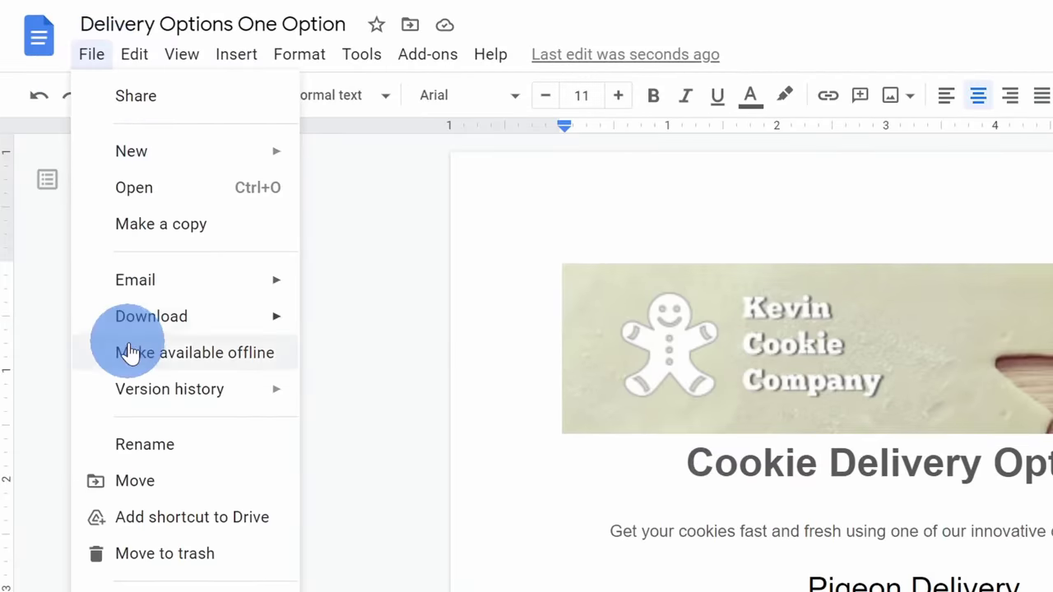
mouse_move(173, 333)
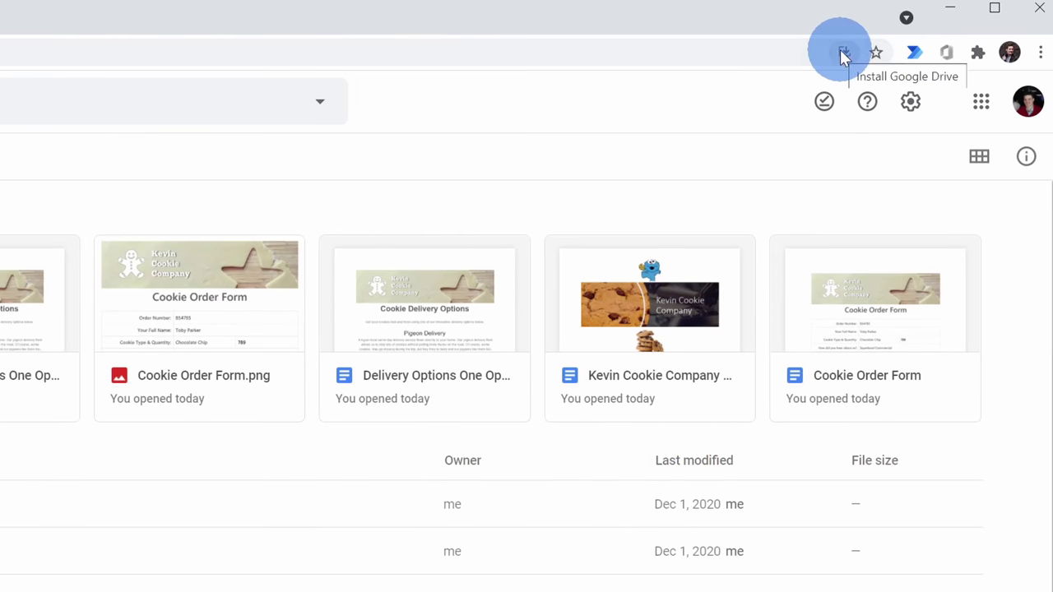
- Use the address-bar install icon to bring up the Install Google Drive app dialog
click(840, 51)
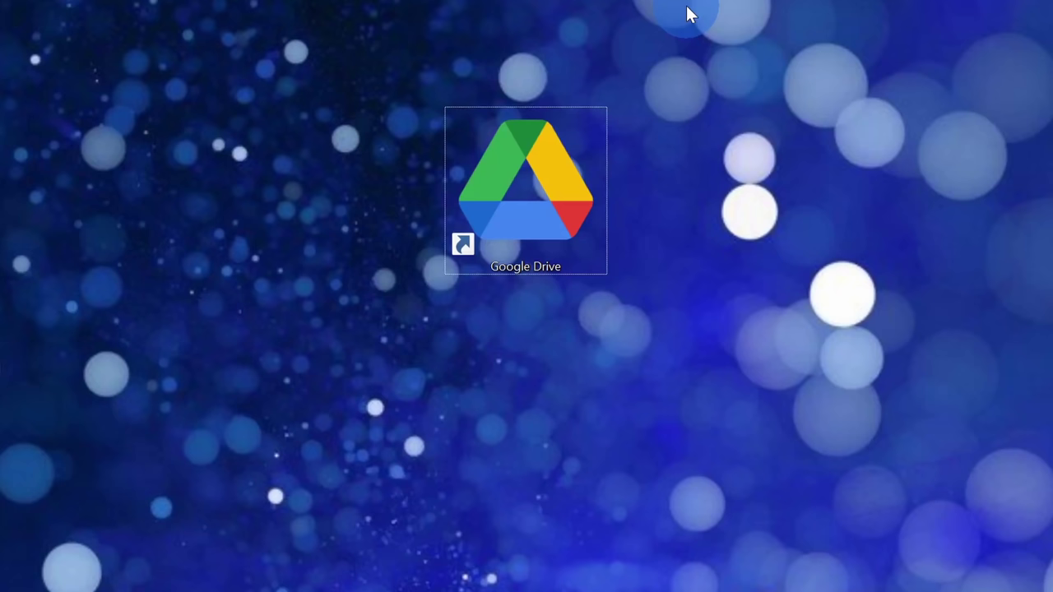
- Pin the Google Drive desktop shortcut to the Windows taskbar
right_click(508, 142)
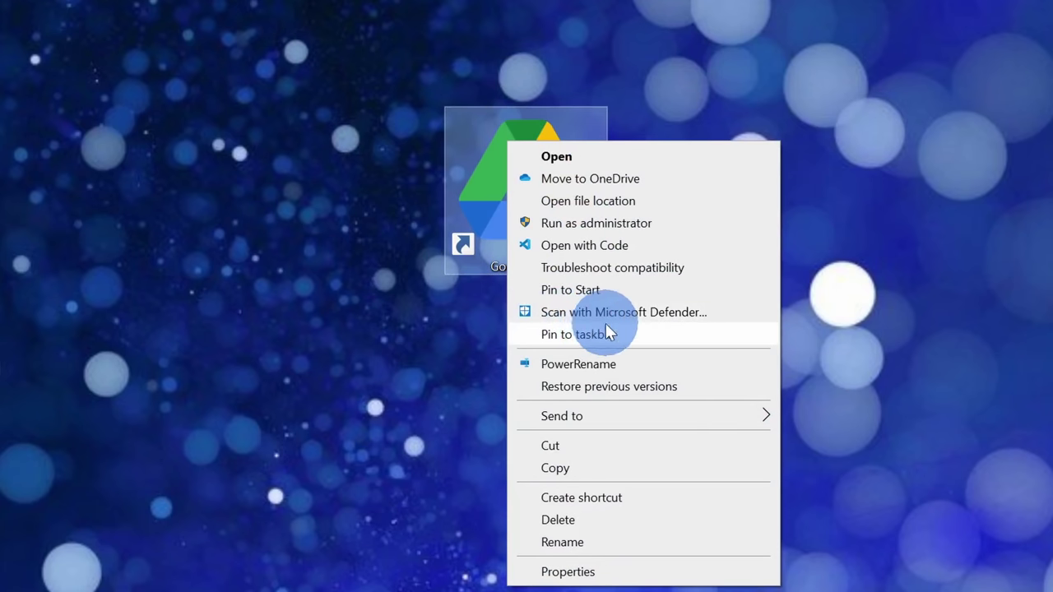
click(559, 334)
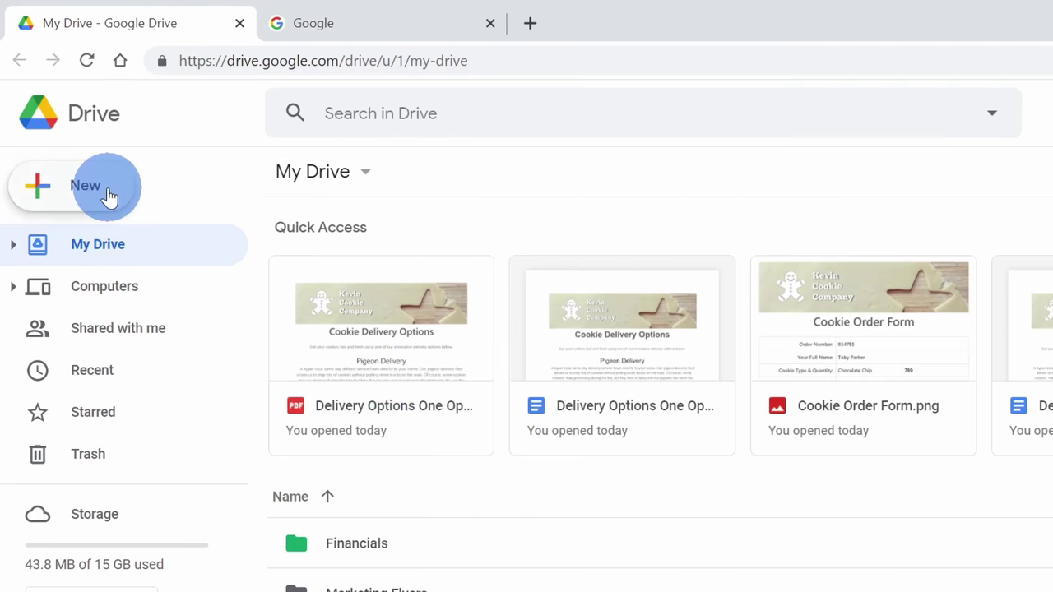
- Dismiss Drive's New menu, then create a blank document by entering doc.new in the Google tab
click(63, 119)
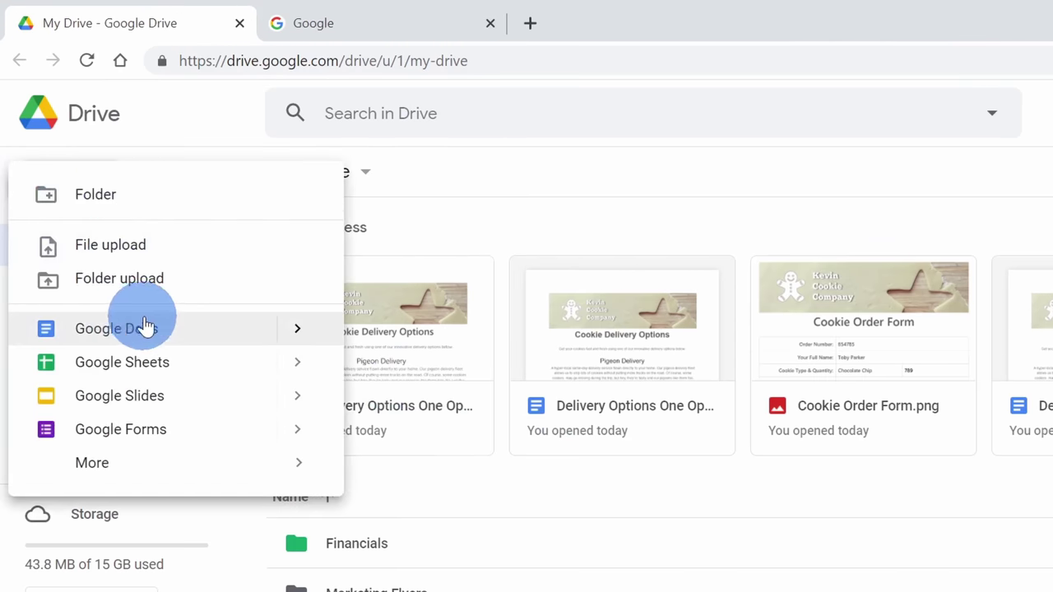
click(470, 160)
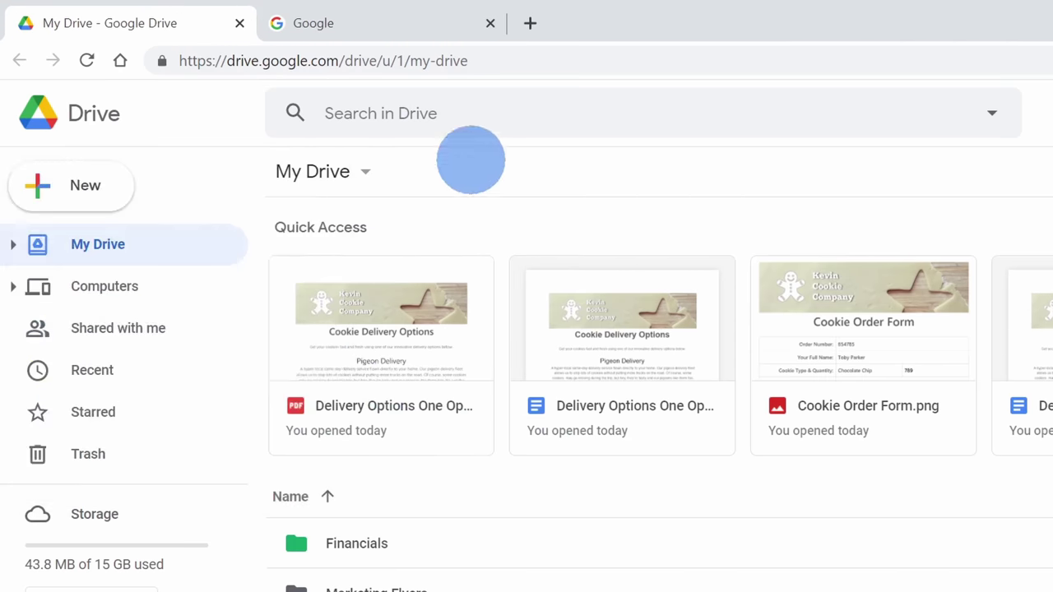
click(381, 21)
key(ctrl+l)
text(d)
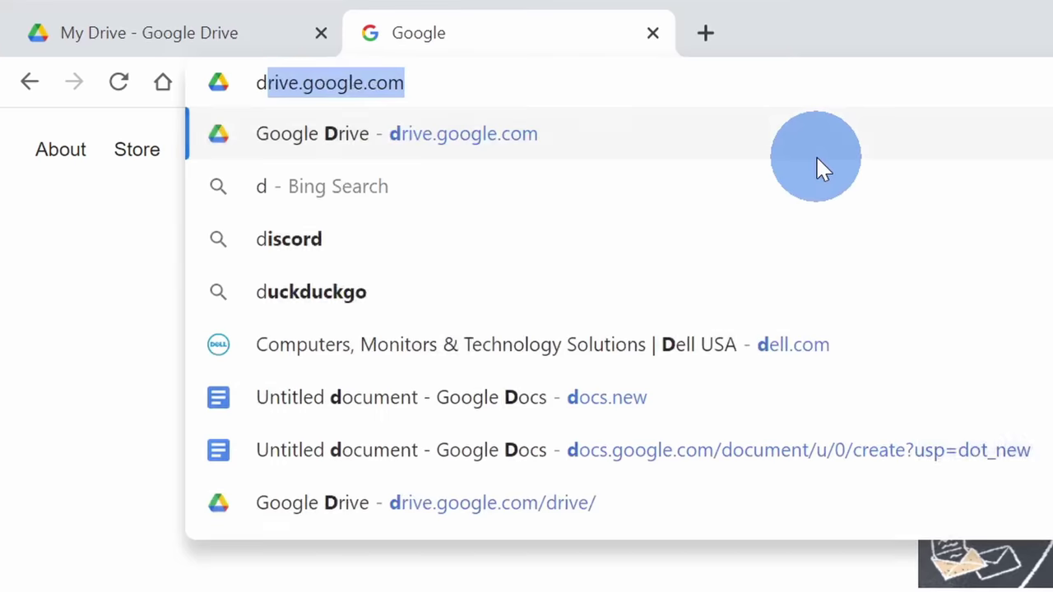
text(oc.new)
key(Return)
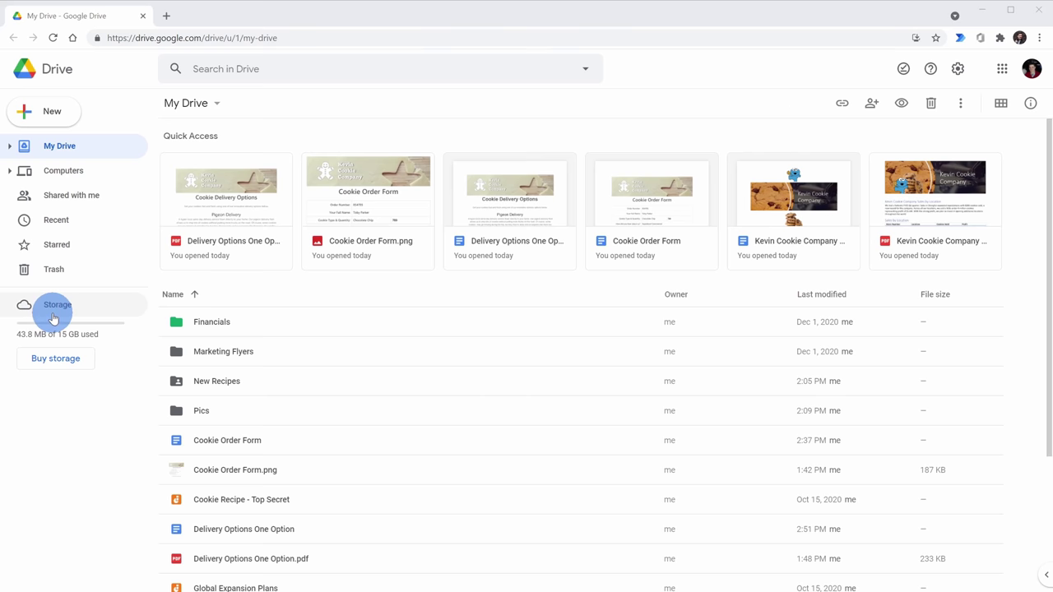
scroll(458, 216, down, 3)
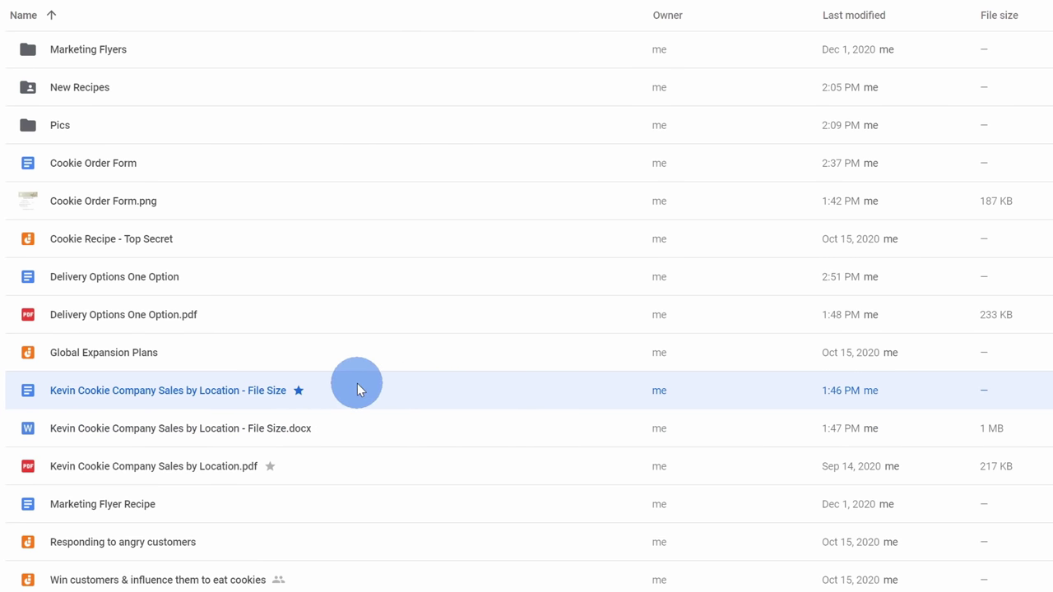
click(457, 423)
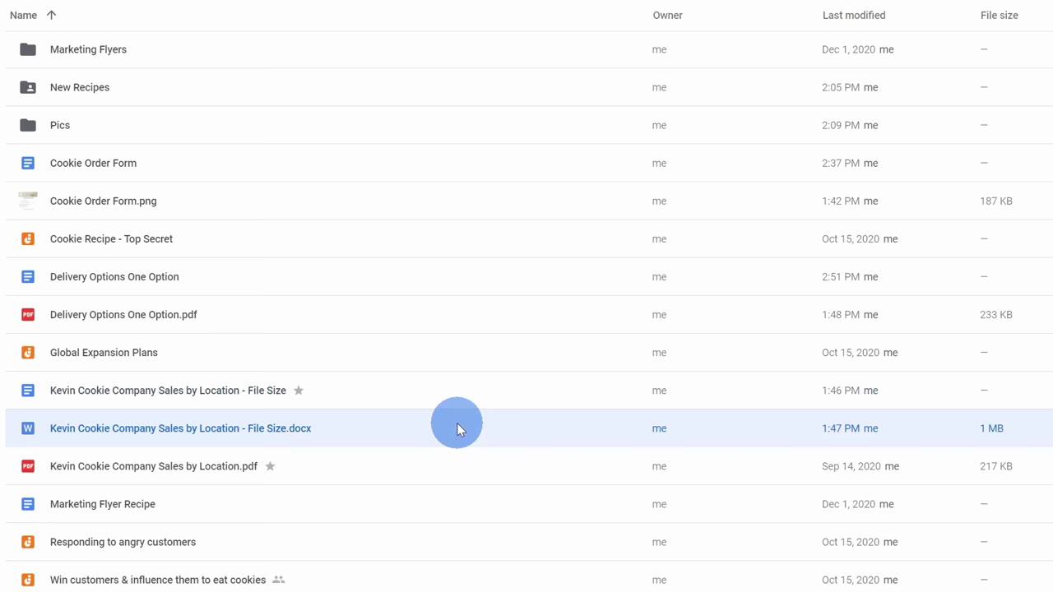
click(455, 390)
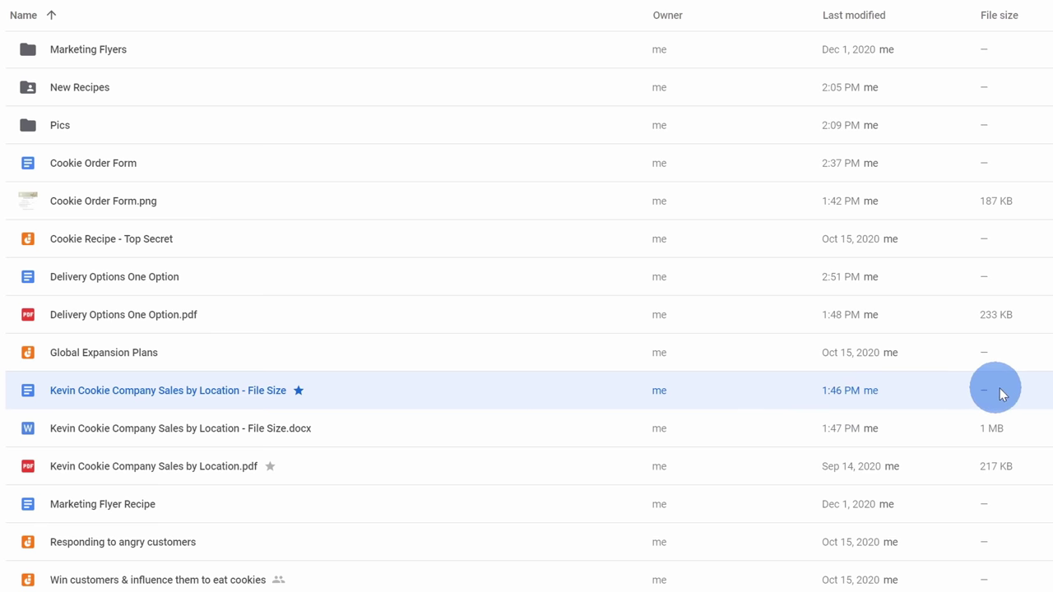
click(1012, 421)
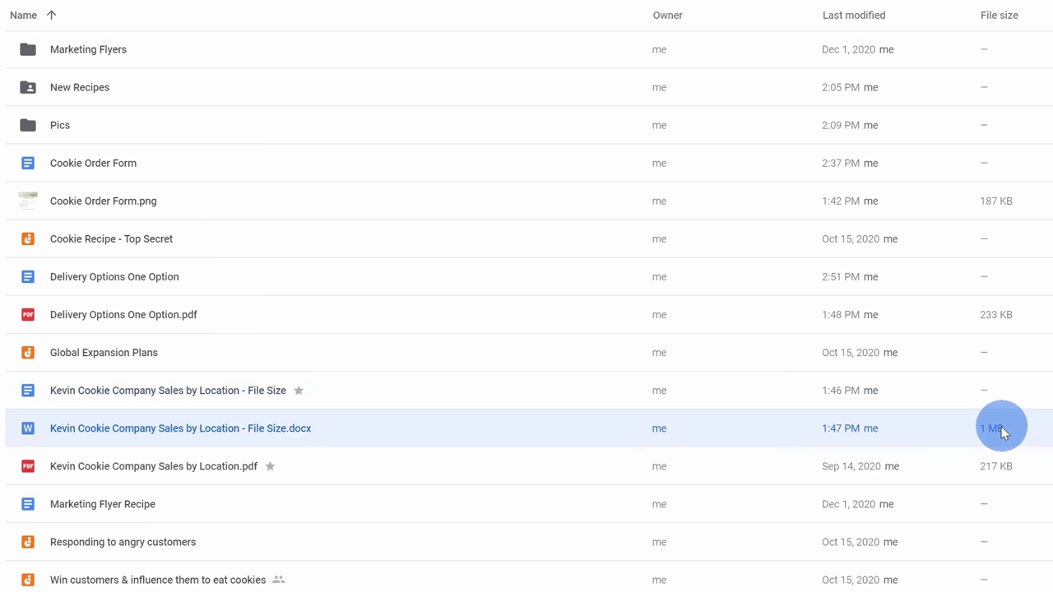
mouse_move(972, 427)
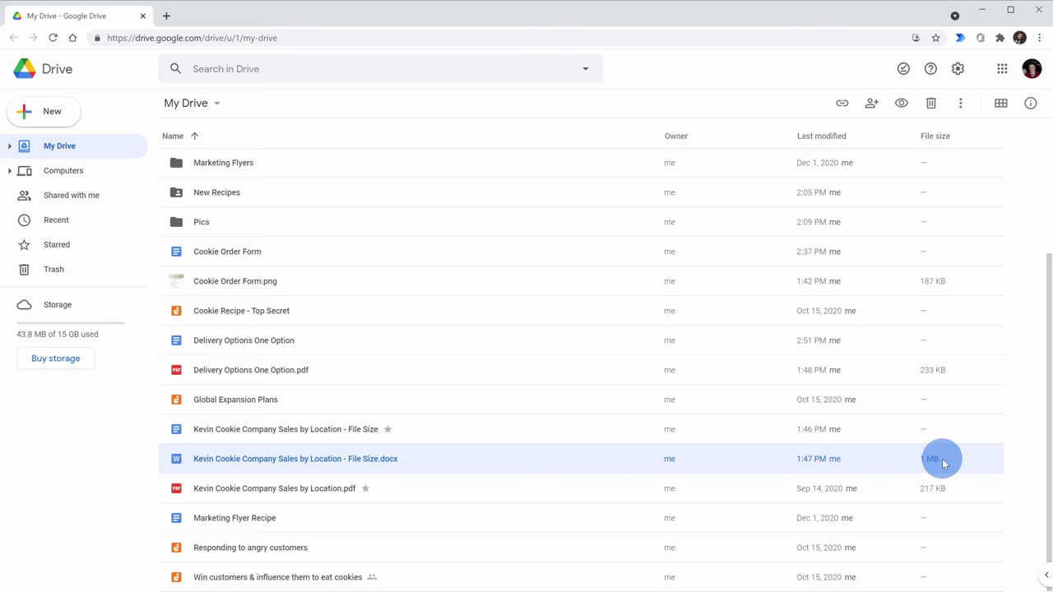
click(950, 424)
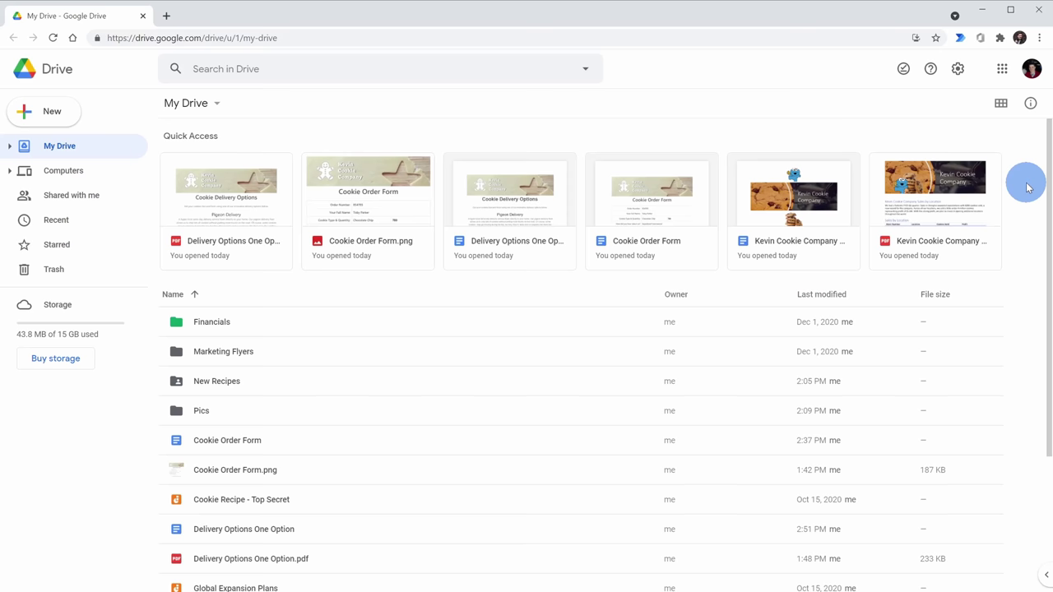
click(958, 74)
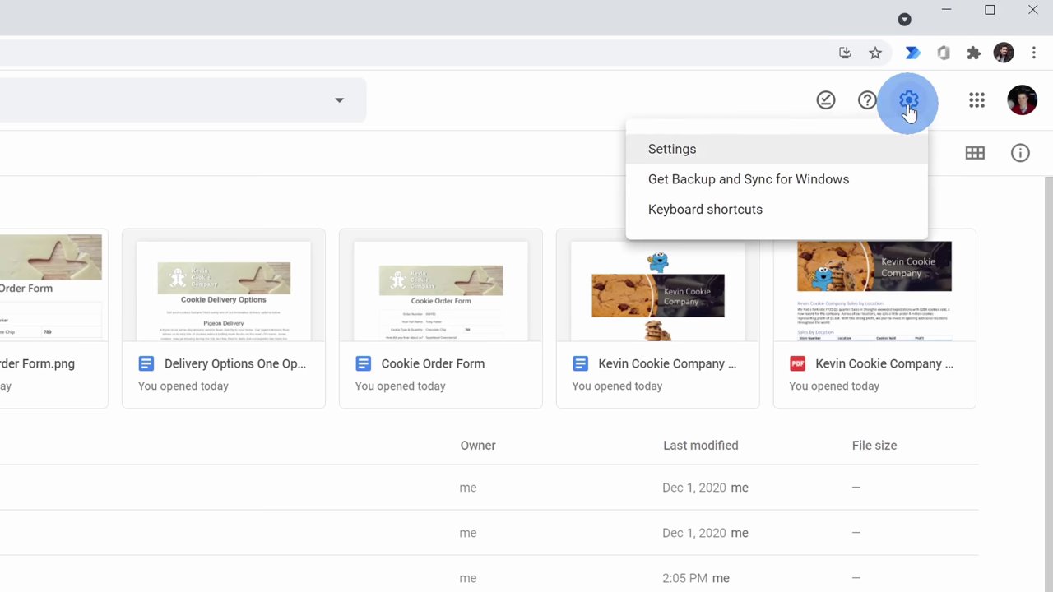
click(715, 155)
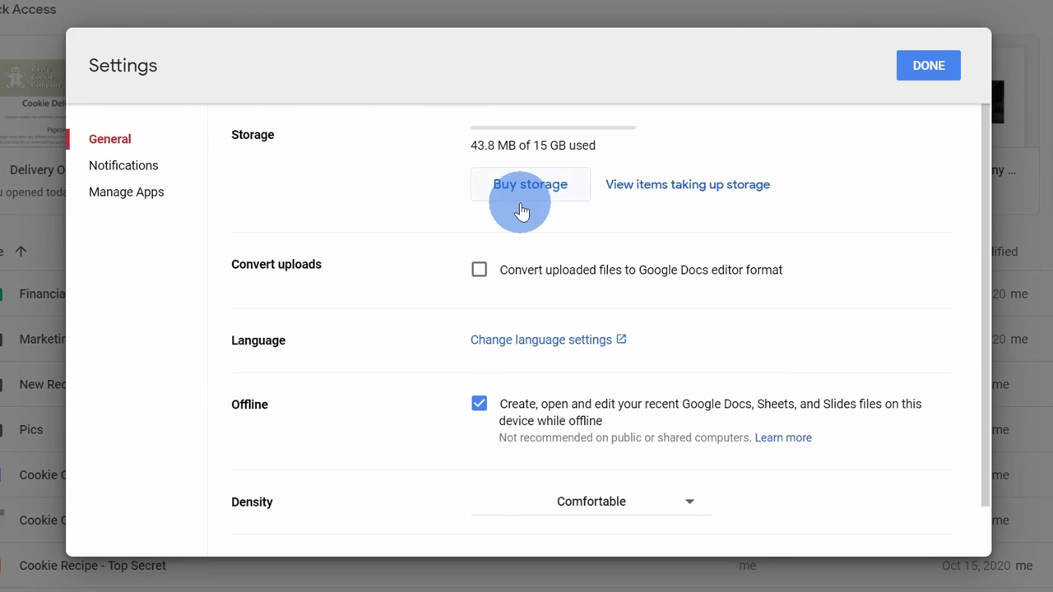
scroll(521, 210, down, 1)
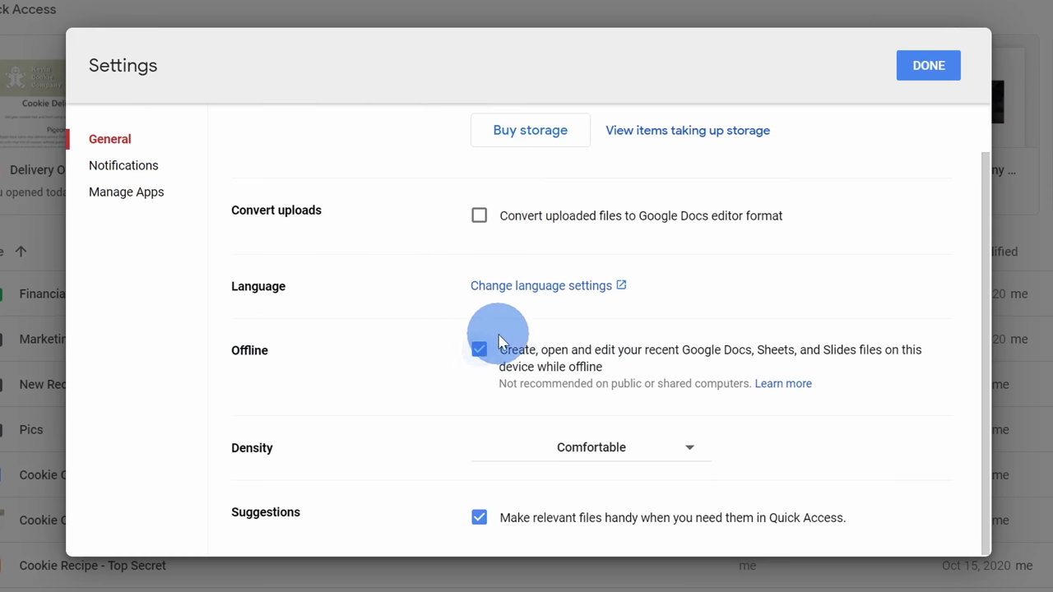
click(944, 72)
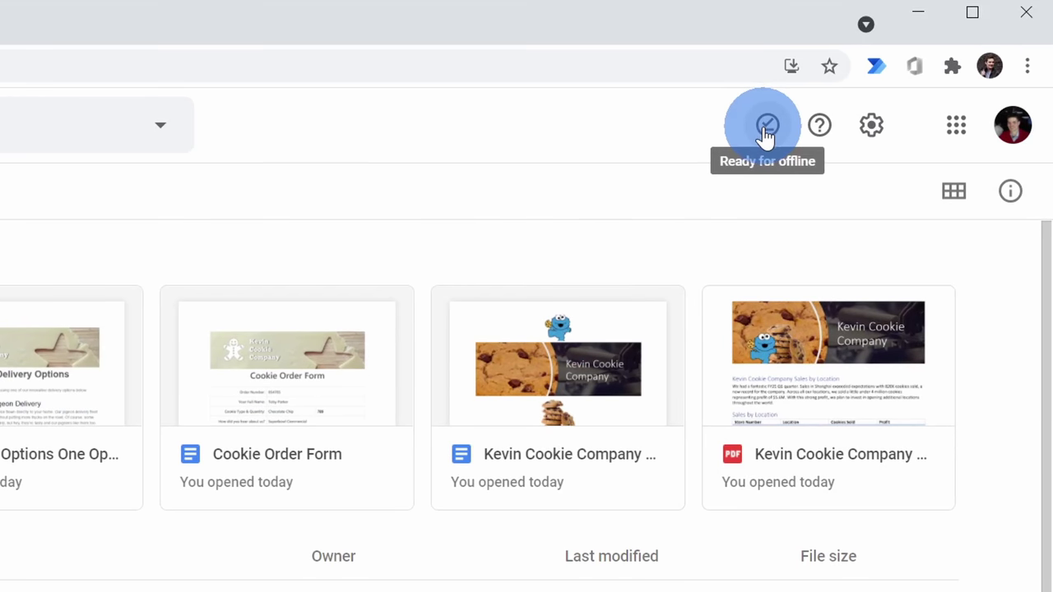
- Switch on the Offline preview toggle from the Ready for offline icon, then scroll the file list
click(765, 131)
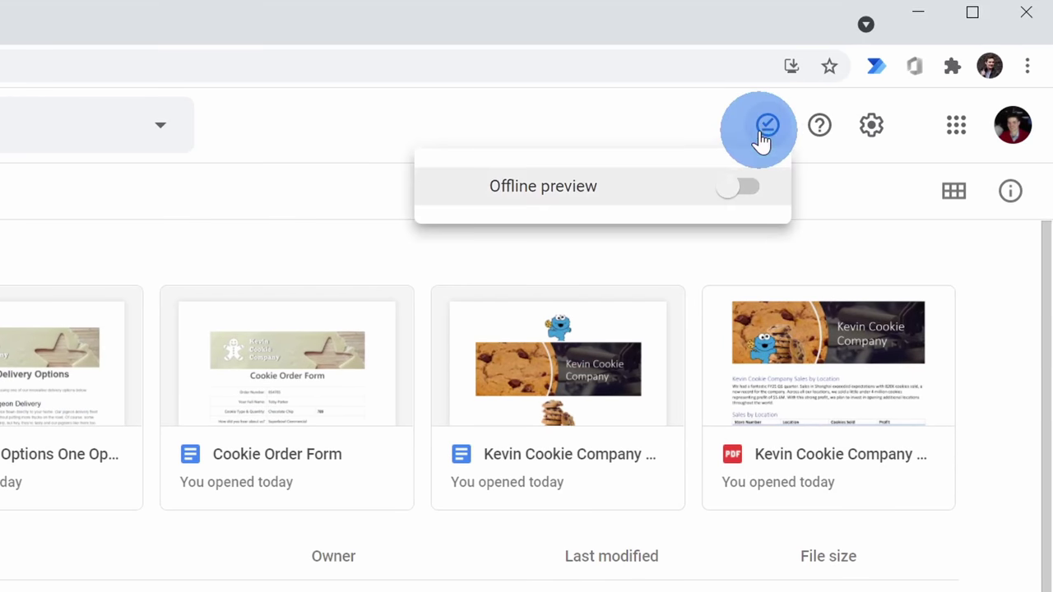
click(740, 188)
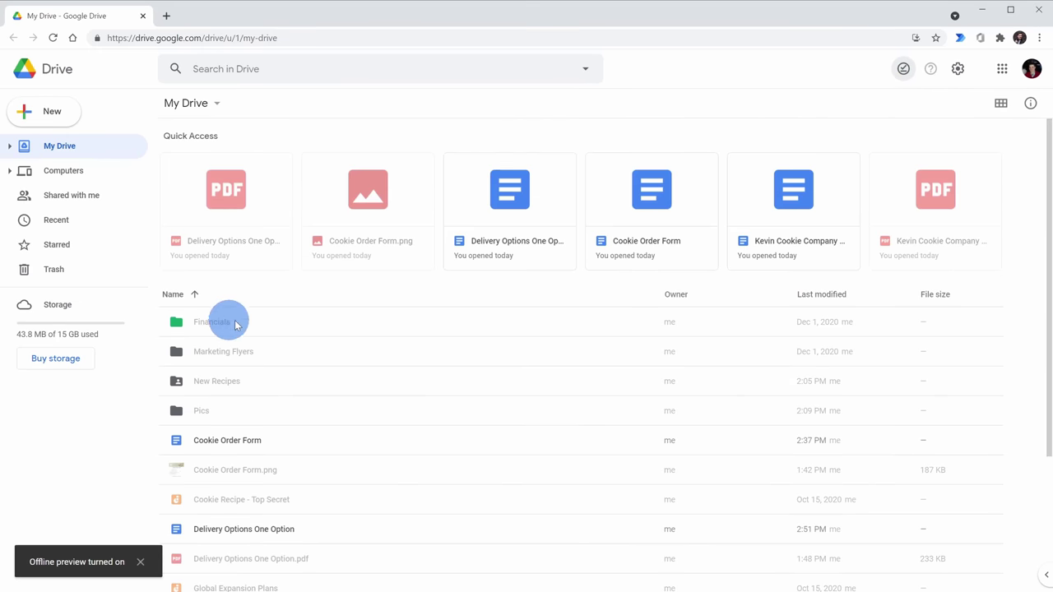
scroll(261, 370, down, 1)
scroll(261, 370, down, 1)
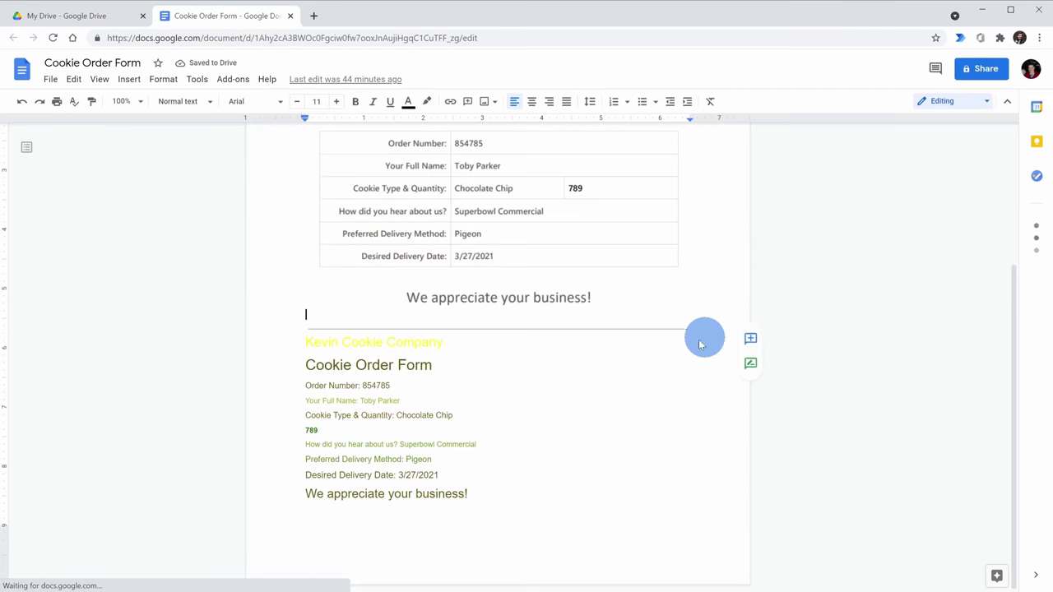
- Scroll up and down through the Cookie Order Form document
scroll(539, 422, up, 2)
scroll(712, 416, down, 2)
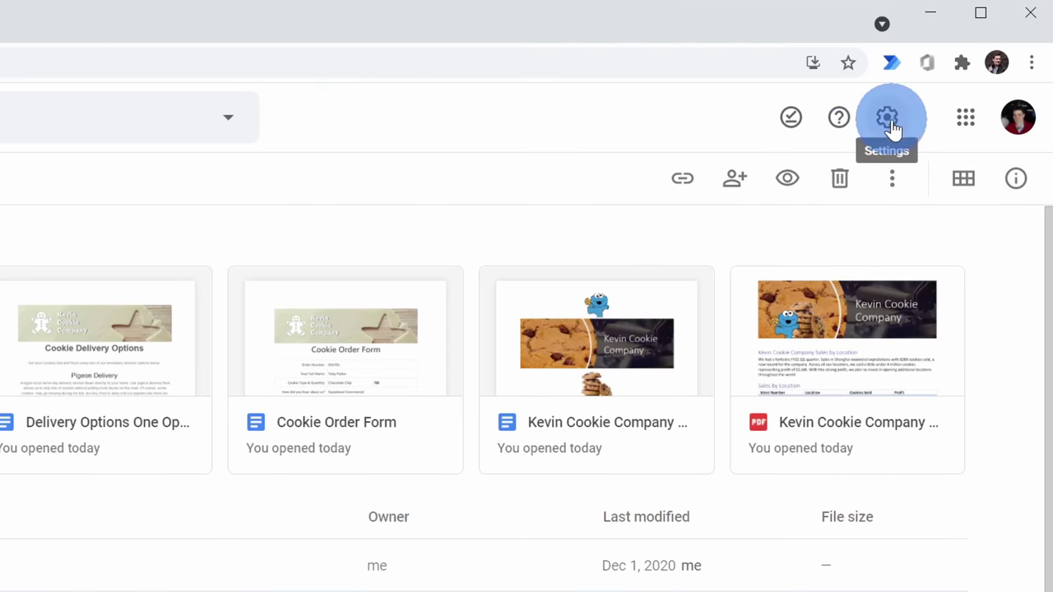
- From Drive's settings menu, download Backup and Sync for Windows under For Individuals
click(890, 122)
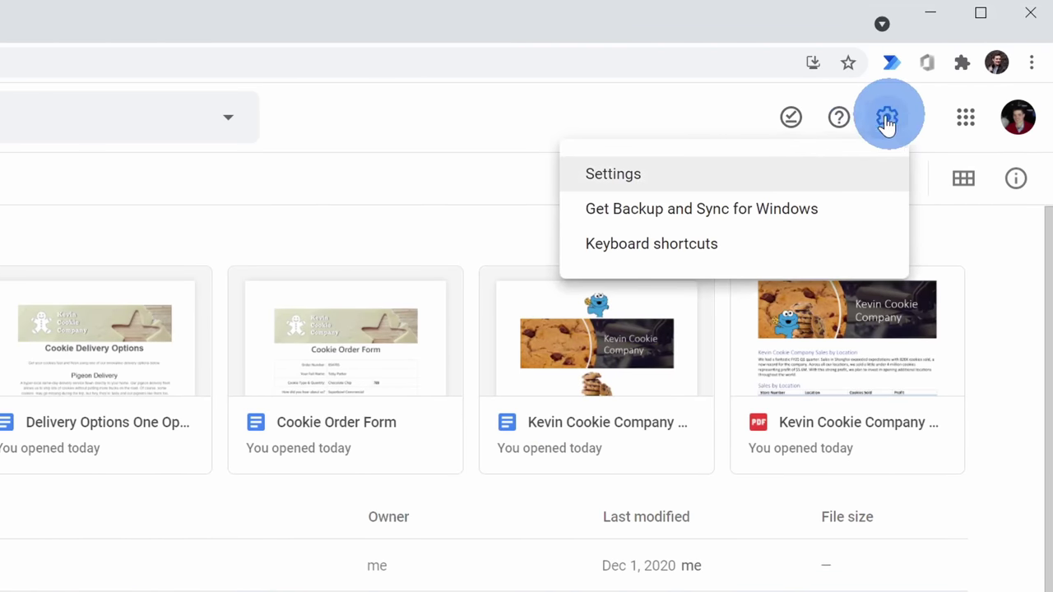
click(762, 220)
scroll(779, 142, down, 5)
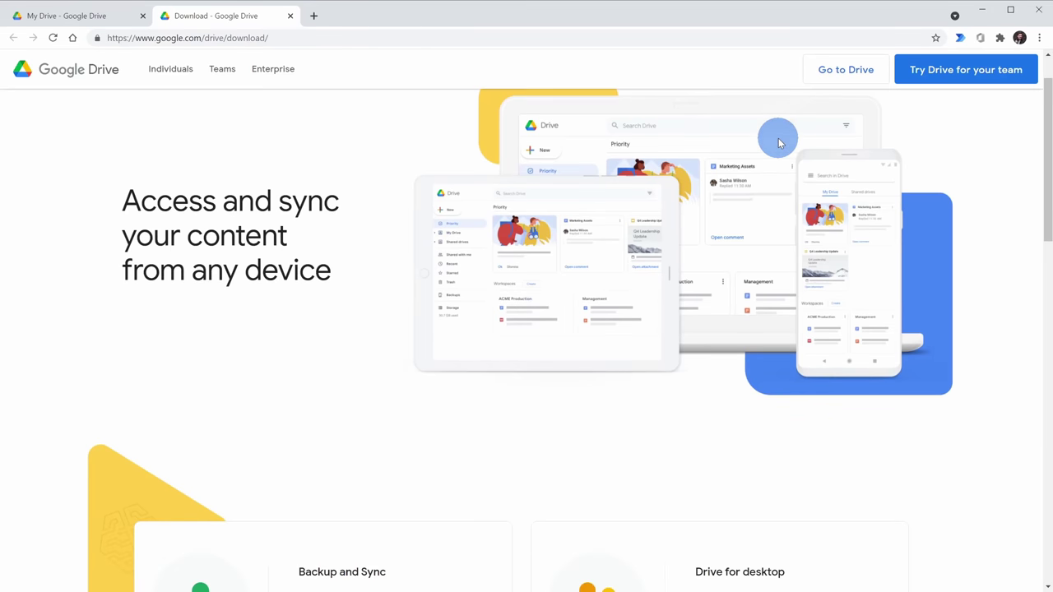
scroll(779, 142, down, 1)
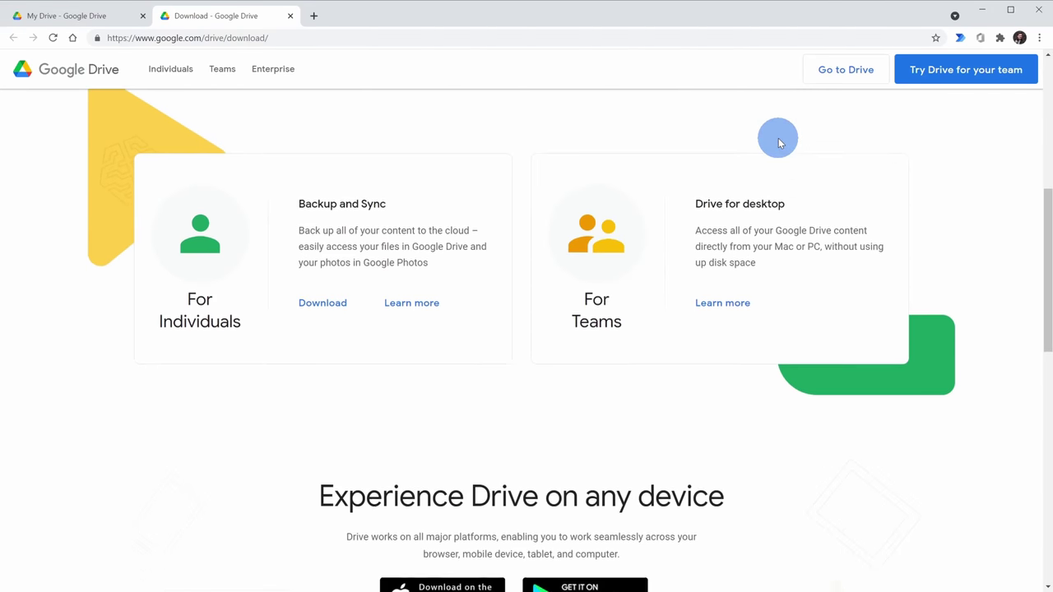
click(321, 302)
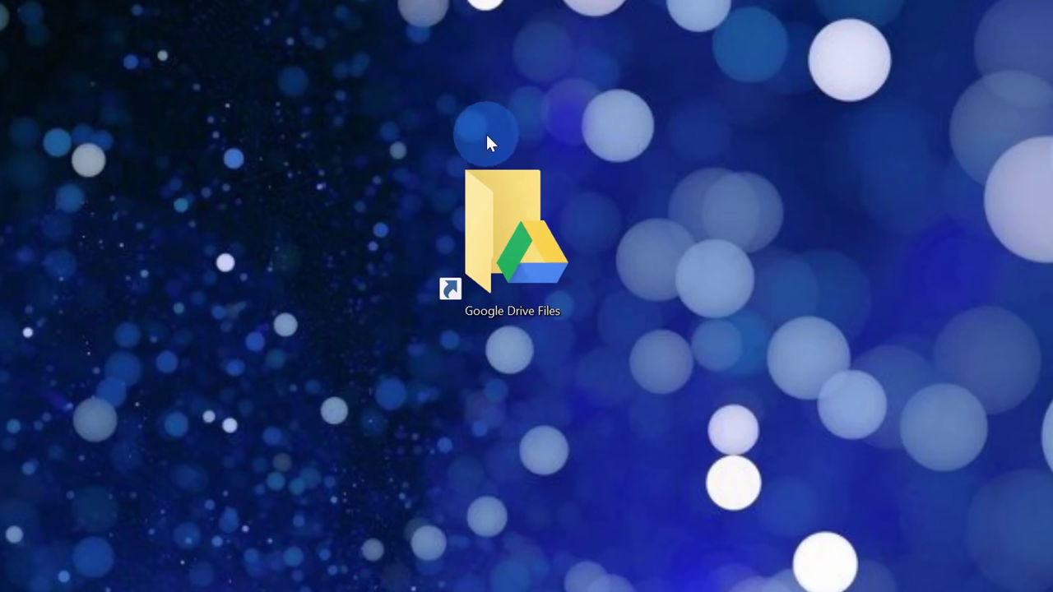
- Open the Google Drive Files folder and drag Delivery Options.pdf from the desktop into it
double_click(512, 212)
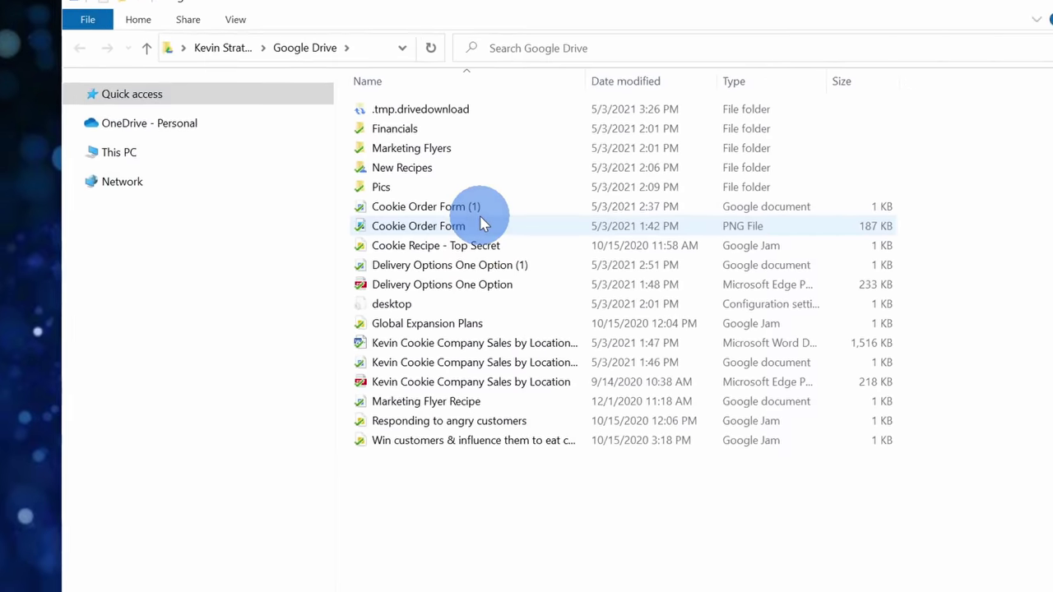
drag(816, 551, 329, 89)
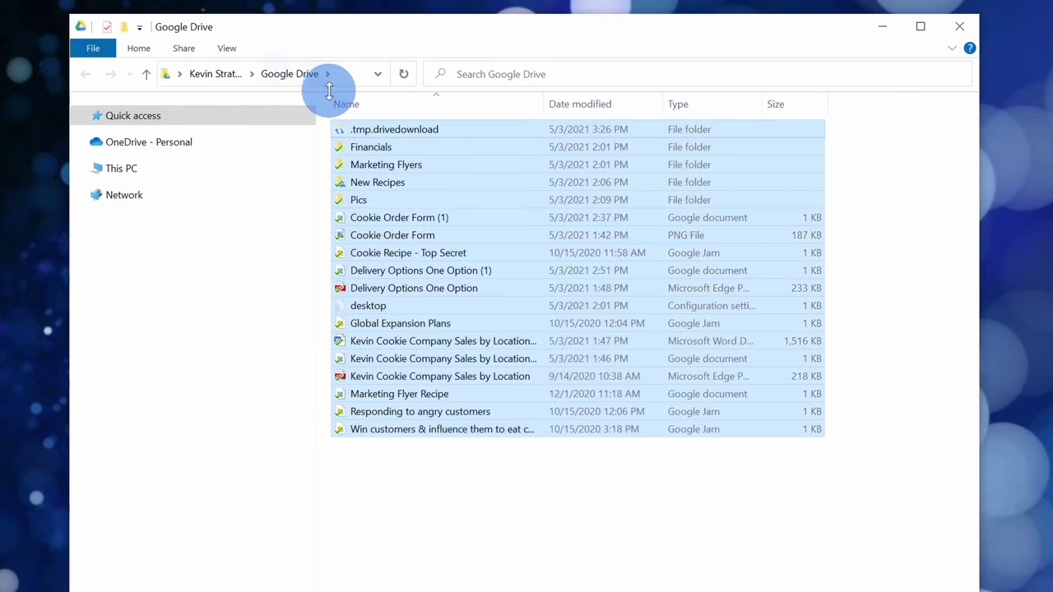
click(537, 515)
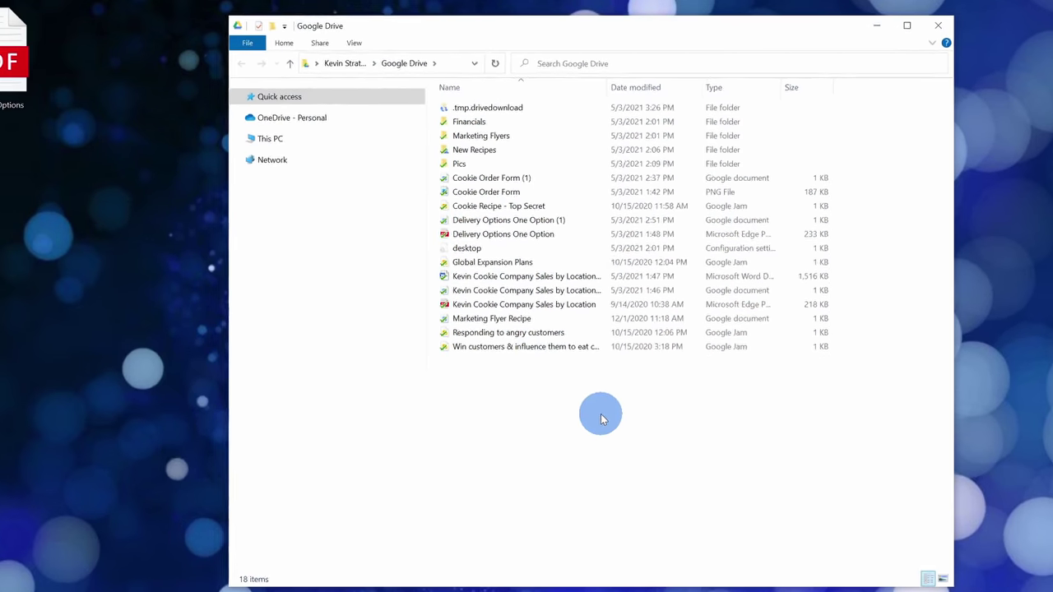
click(59, 33)
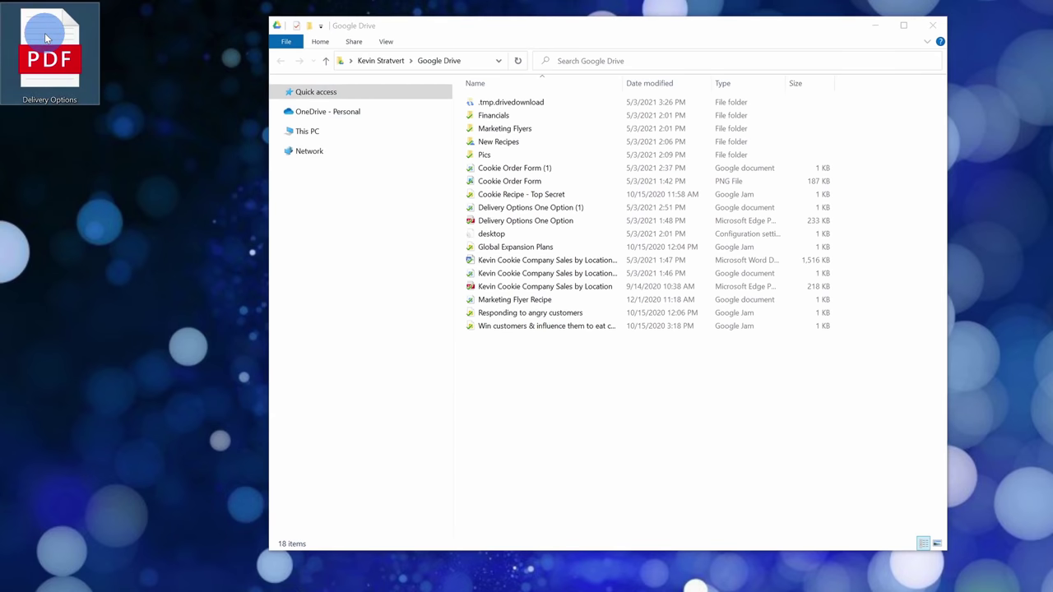
drag(59, 33, 587, 383)
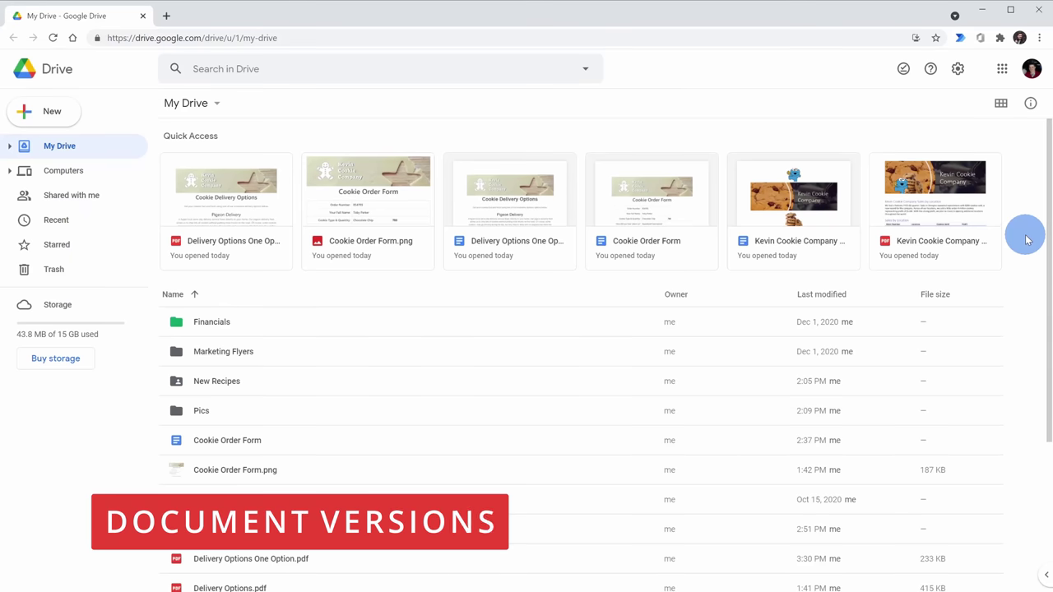
- Select Delivery Options One Option.pdf in My Drive and bring up its context menu
scroll(516, 505, down, 1)
click(327, 497)
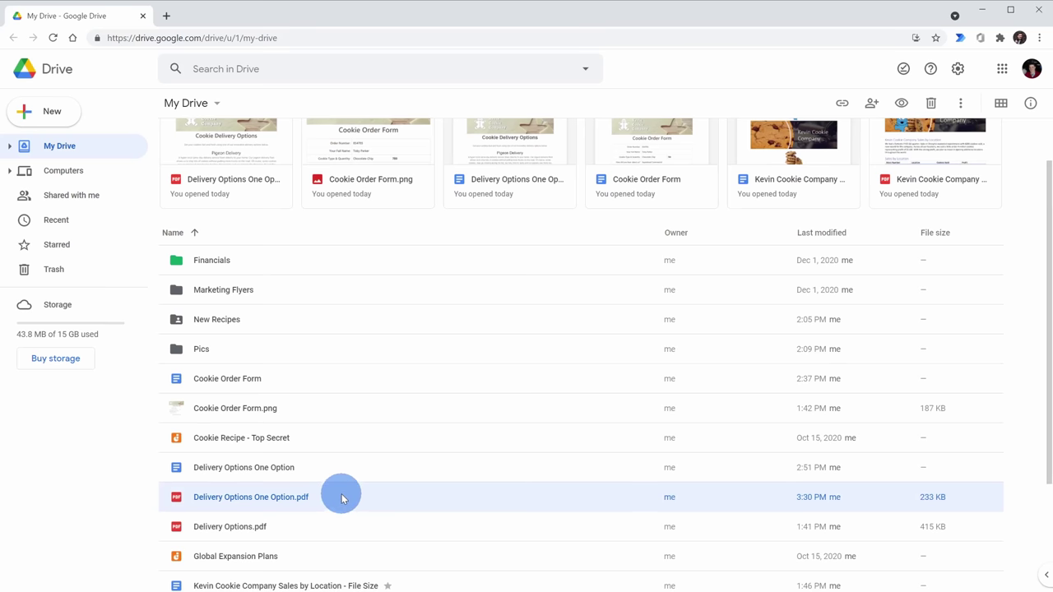
right_click(332, 499)
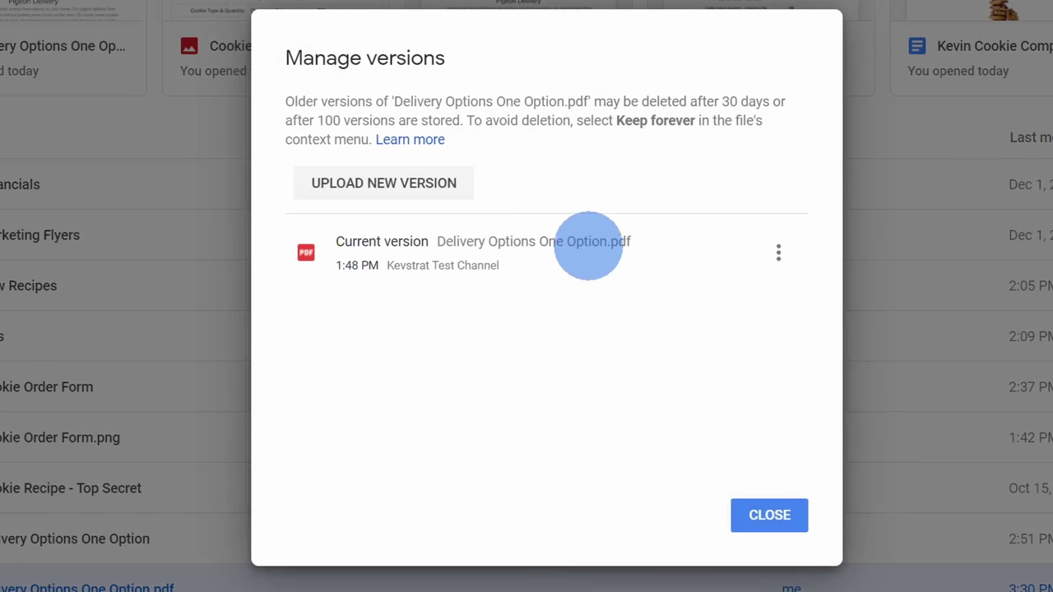
- Upload Delivery Options Three Options.pdf from the Desktop as the new version and review Version 1's options
click(403, 195)
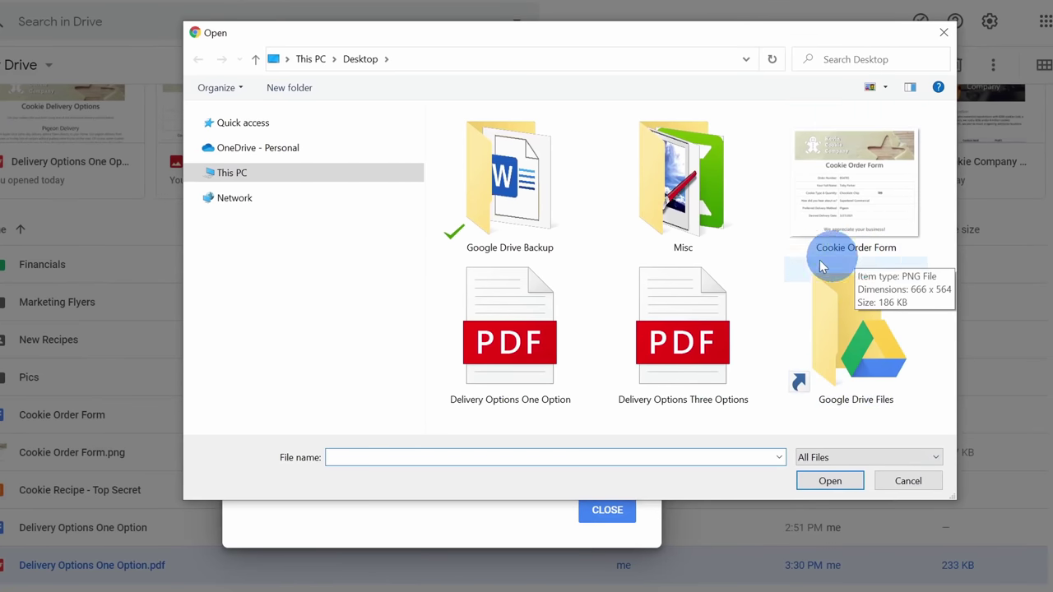
click(691, 302)
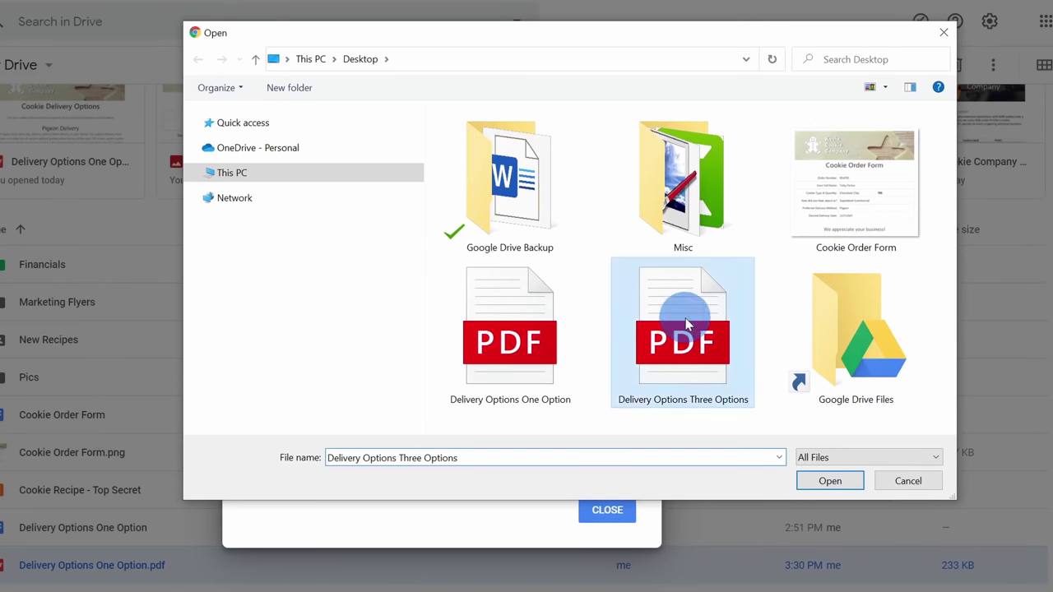
click(836, 482)
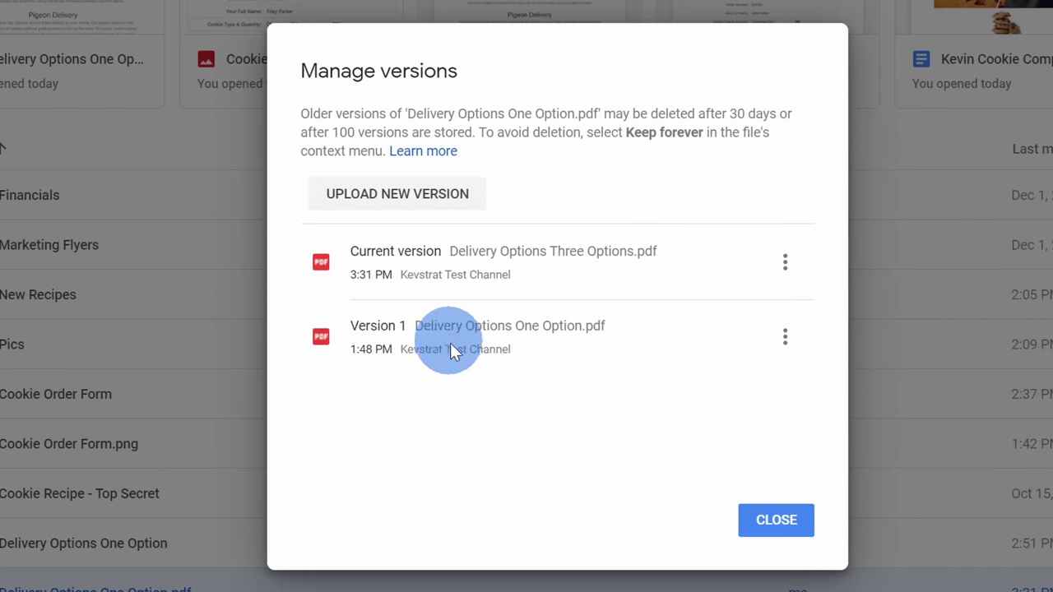
click(785, 336)
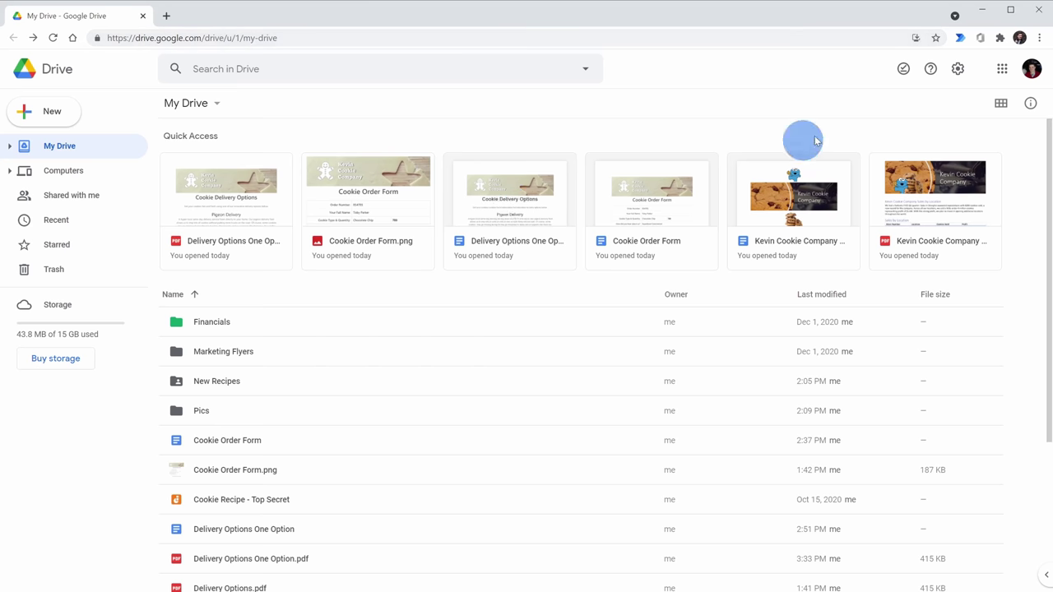
- Go to Chrome's settings and open the Manage search engines list
click(1040, 39)
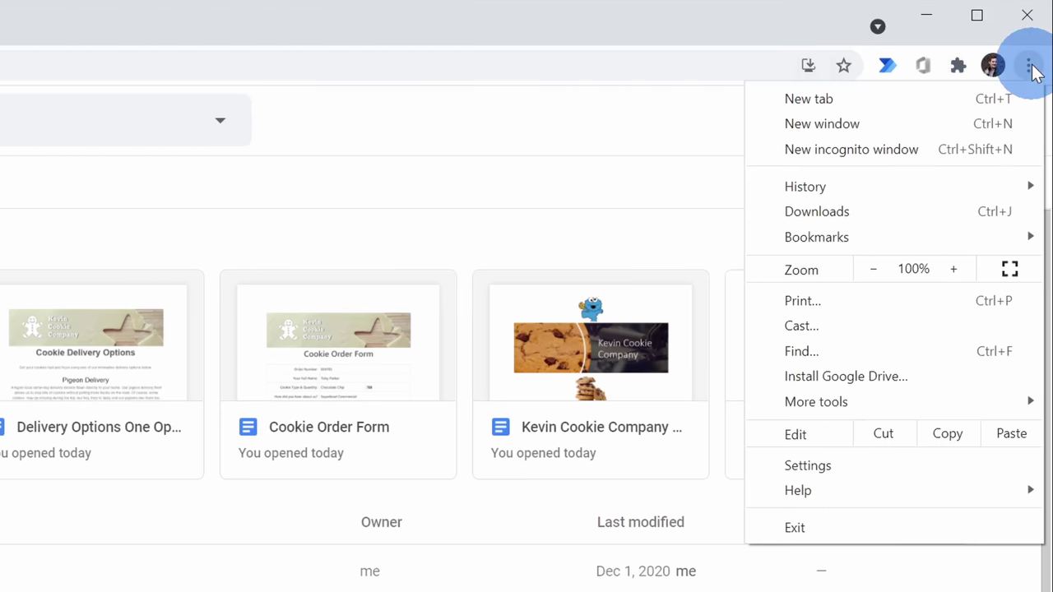
click(848, 469)
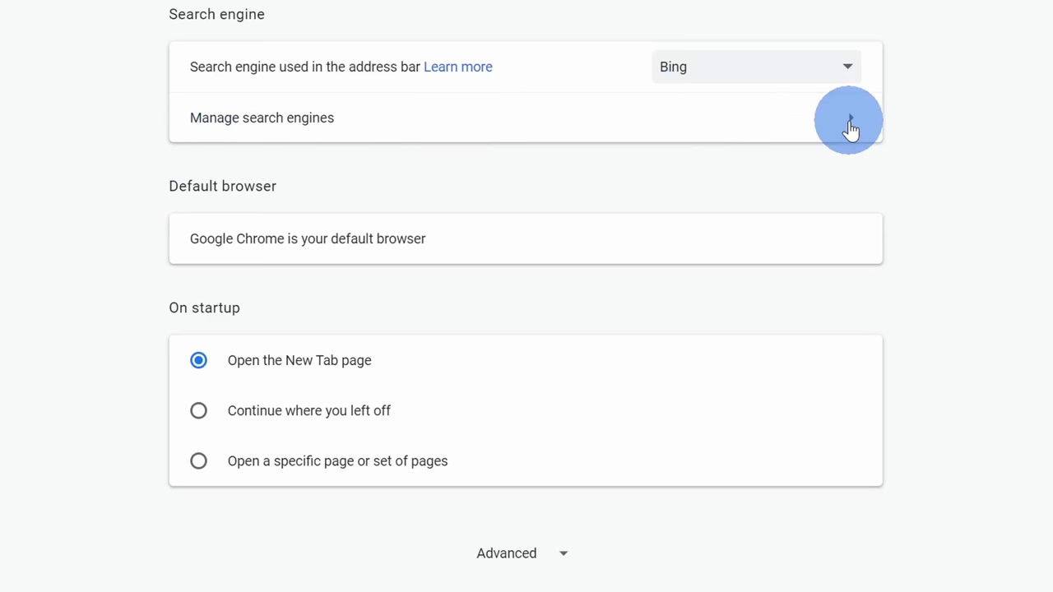
click(850, 121)
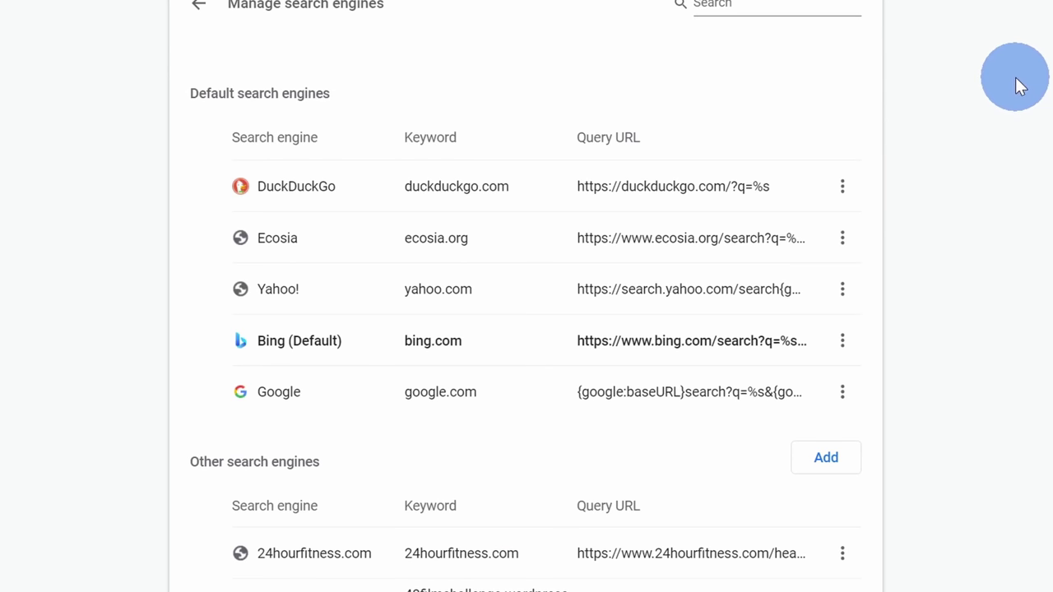
- Add a search engine named Drive with keyword Drive and the pasted Drive search URL
click(825, 476)
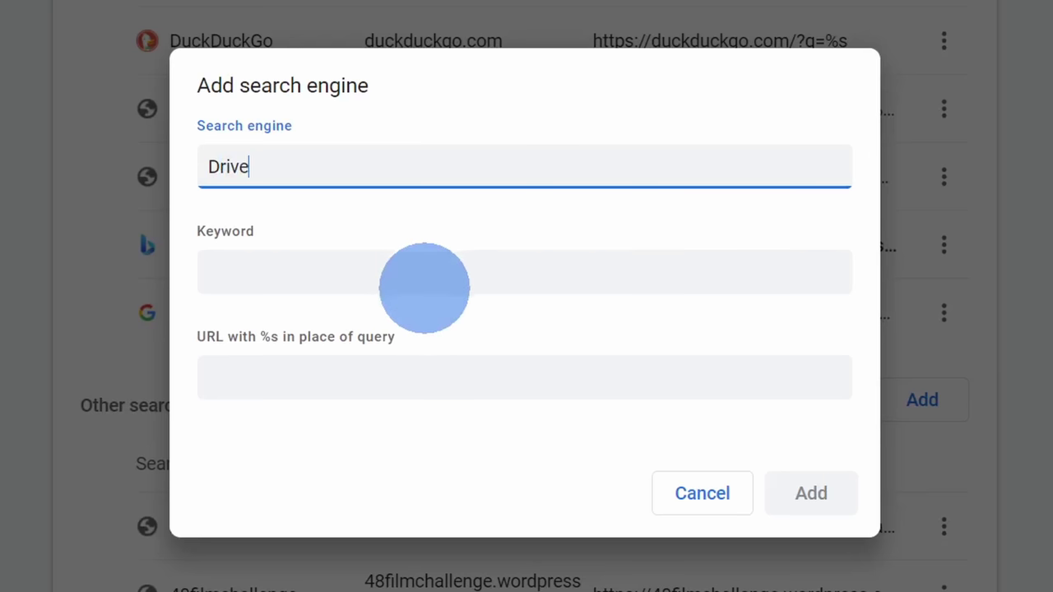
click(422, 285)
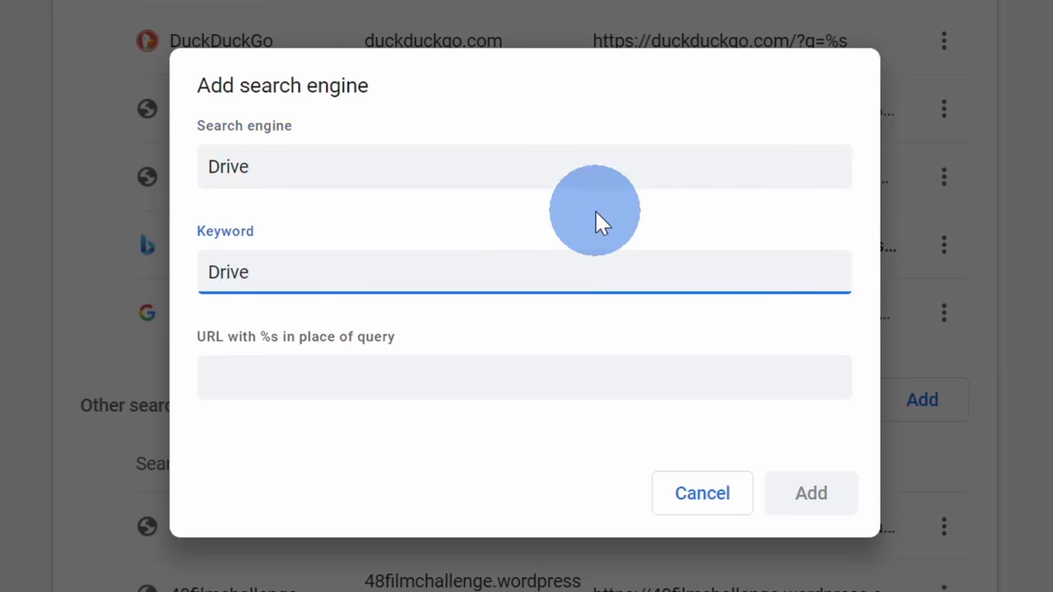
click(205, 272)
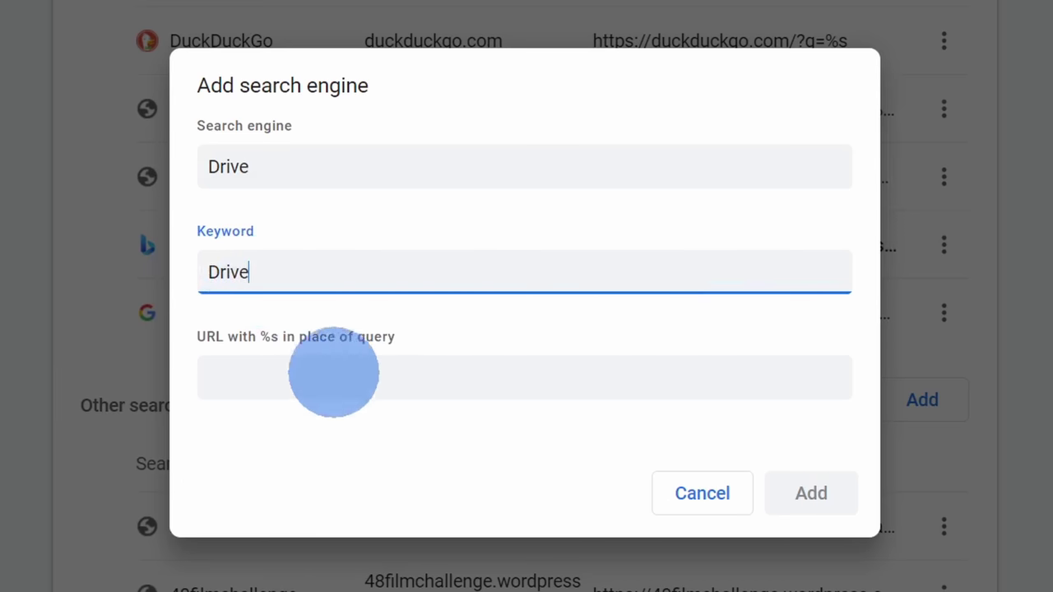
click(334, 375)
text(https://drive.google.com/drive/u/0/search?q=%s)
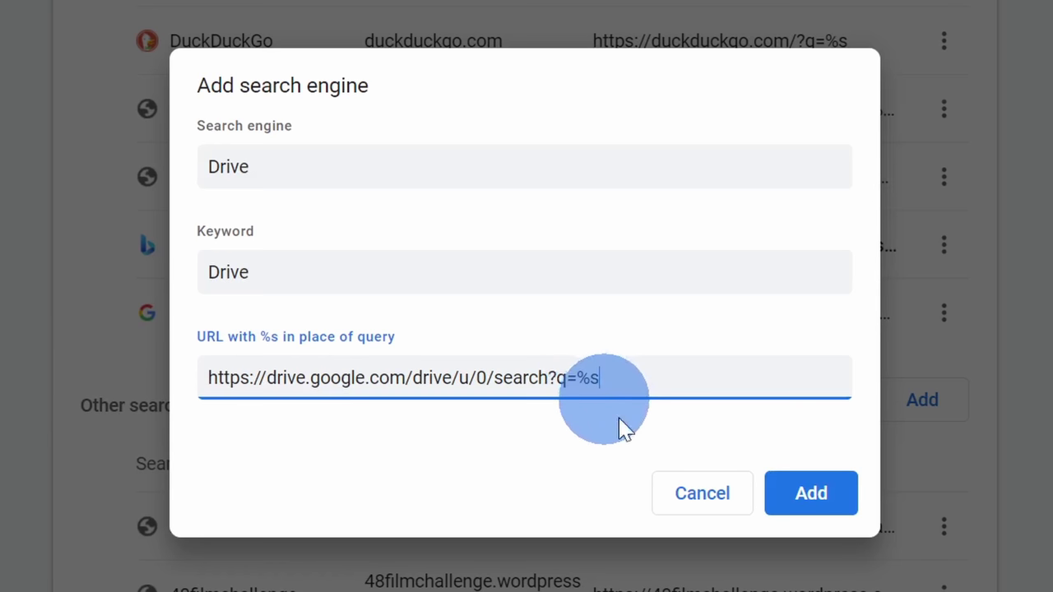
click(811, 498)
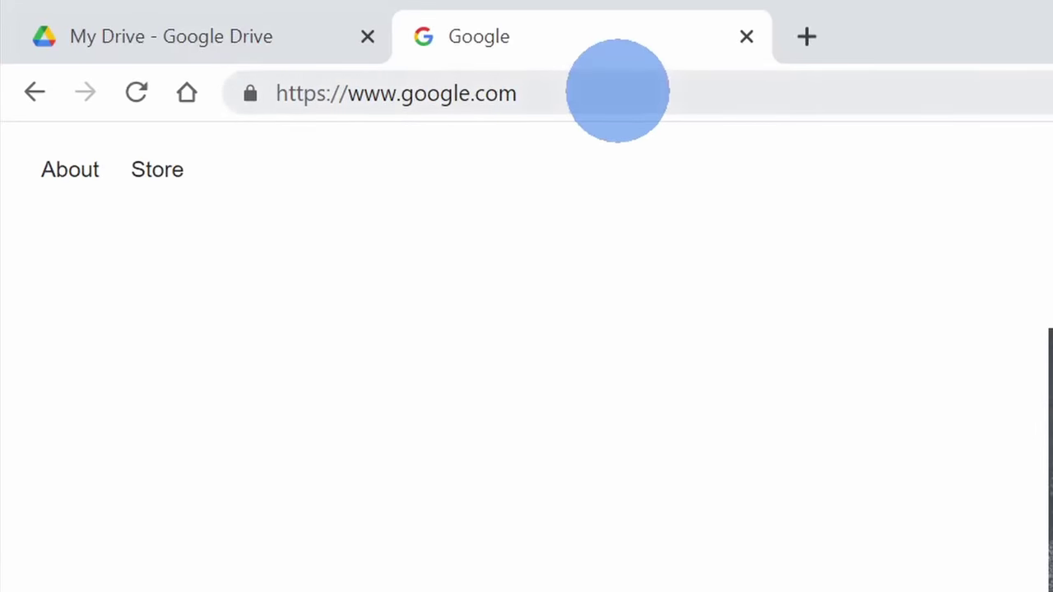
- Search Drive for a person's name from the address bar using the drive keyword
click(616, 91)
text(drive)
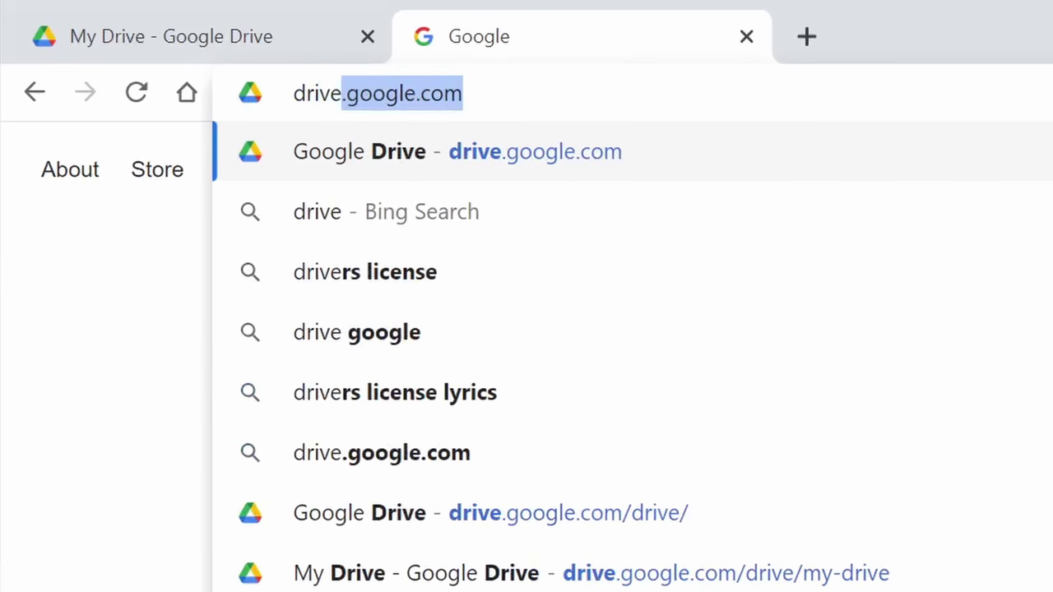
key(Tab)
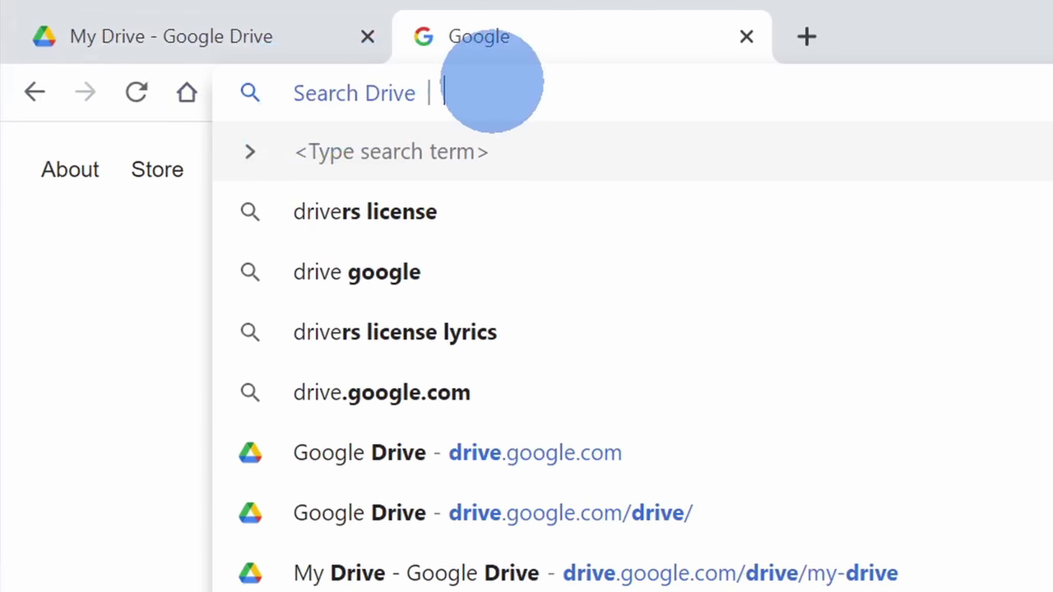
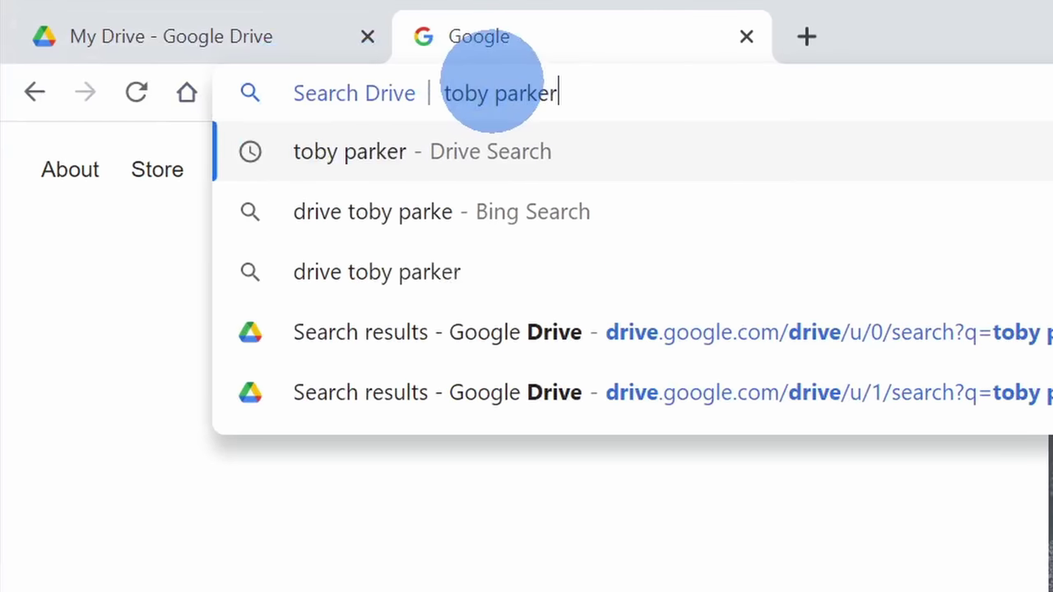
key(Return)
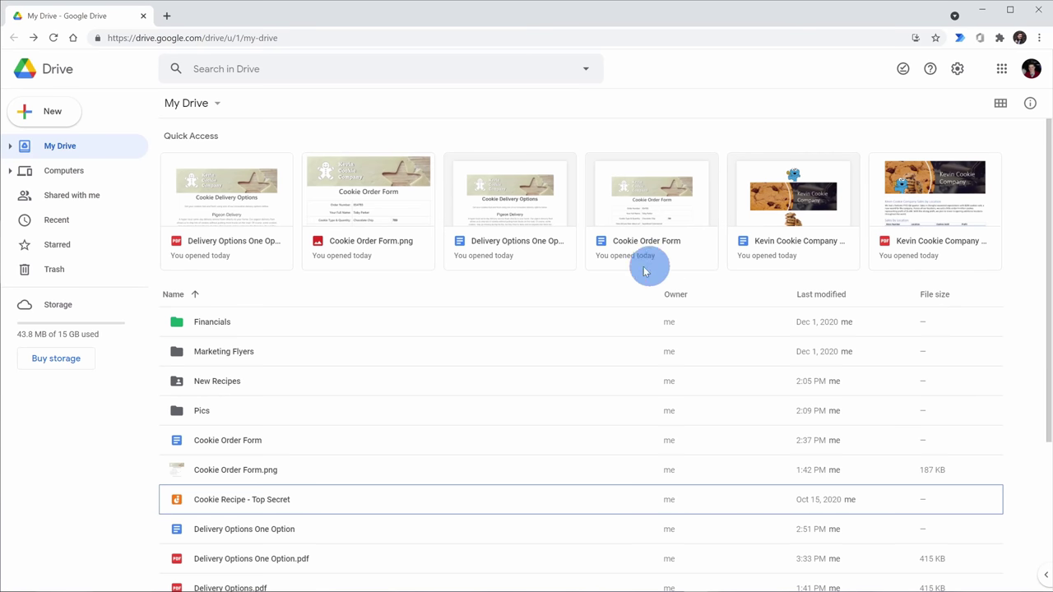
- Select the New Recipes folder and Cookie Recipe - Top Secret, then dismiss the file's options menu
scroll(585, 288, down, 3)
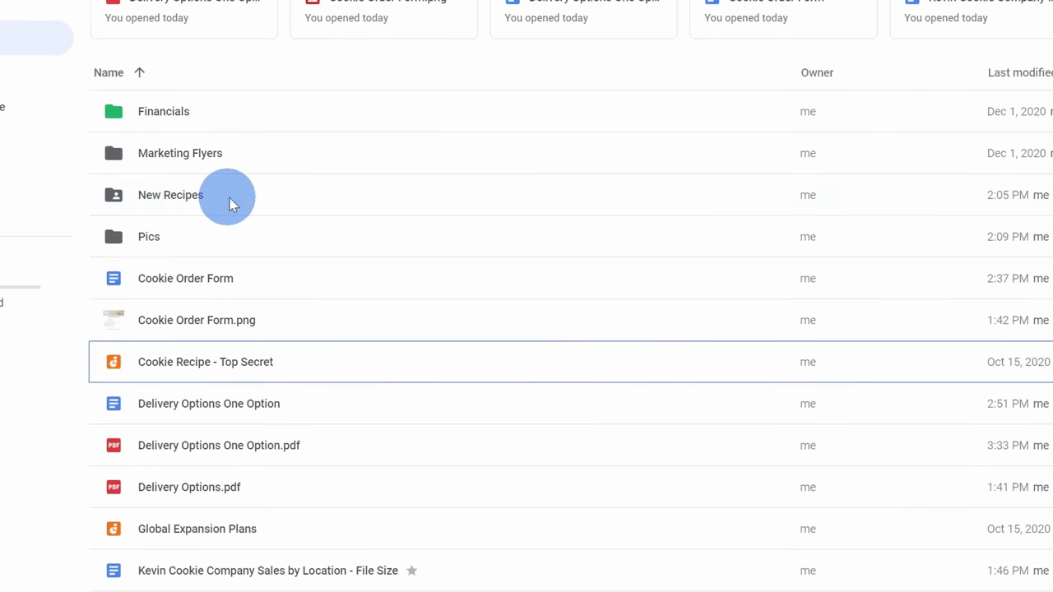
click(230, 203)
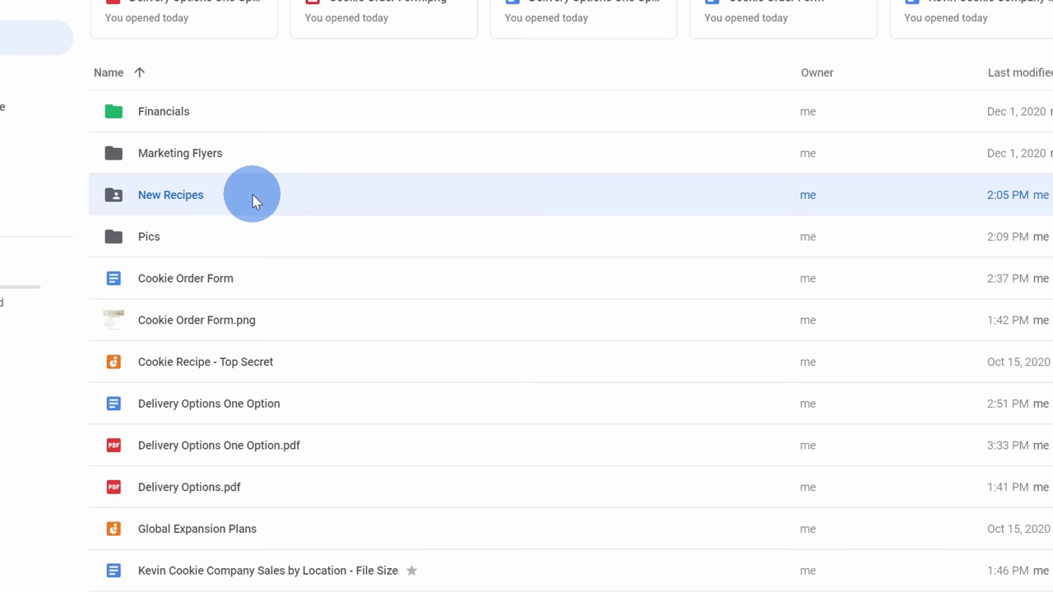
click(354, 366)
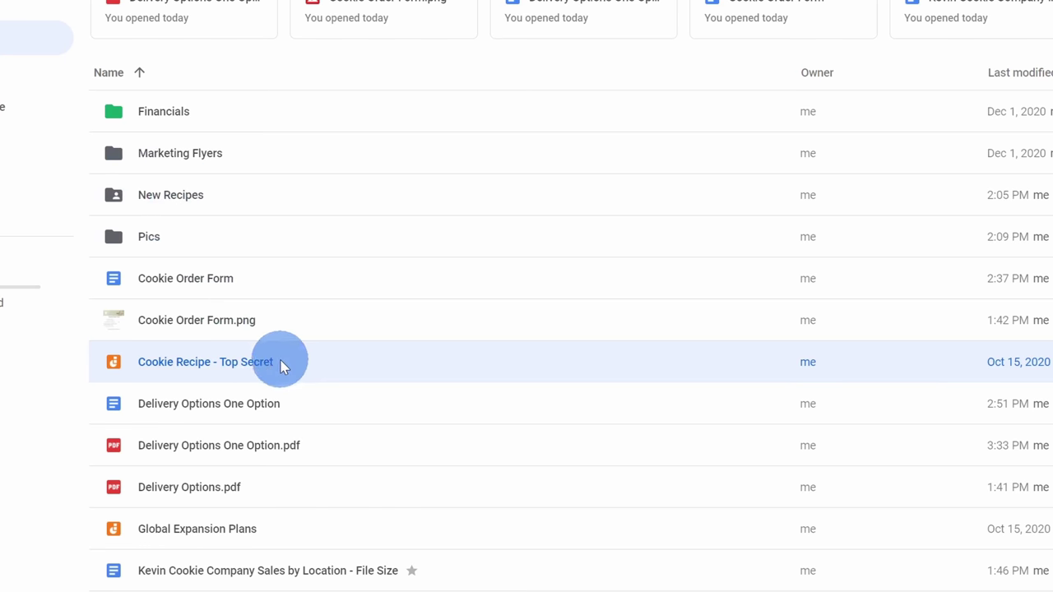
mouse_move(282, 364)
mouse_down()
mouse_move(254, 174)
mouse_move(268, 368)
mouse_up()
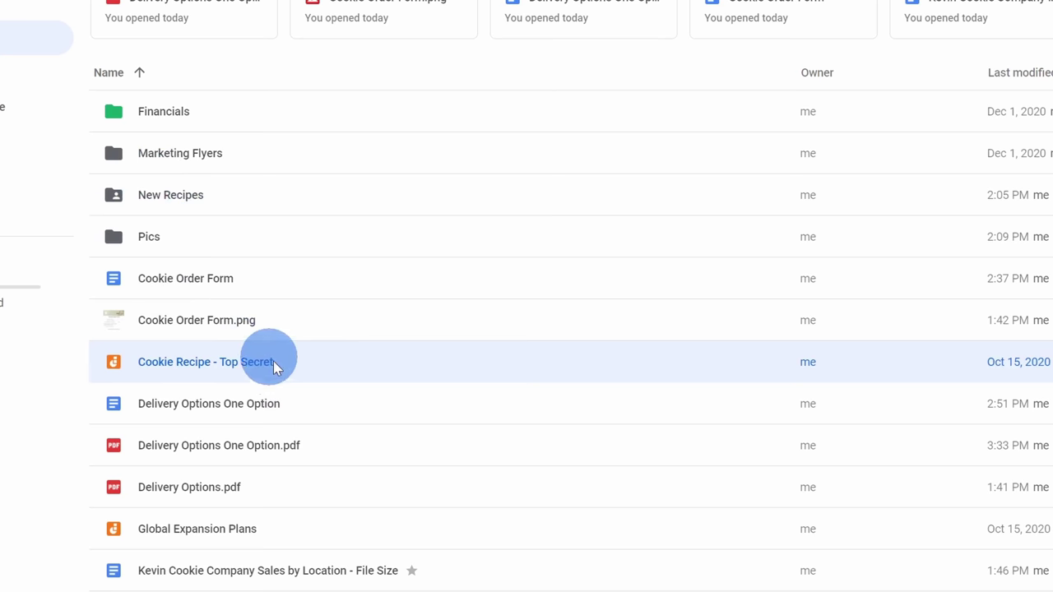
right_click(306, 367)
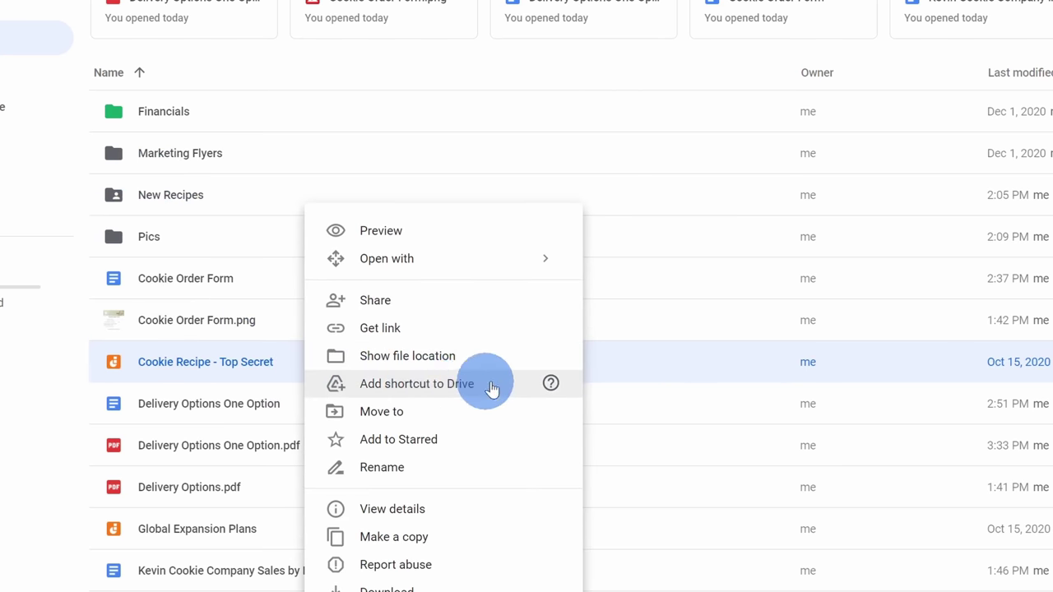
click(650, 368)
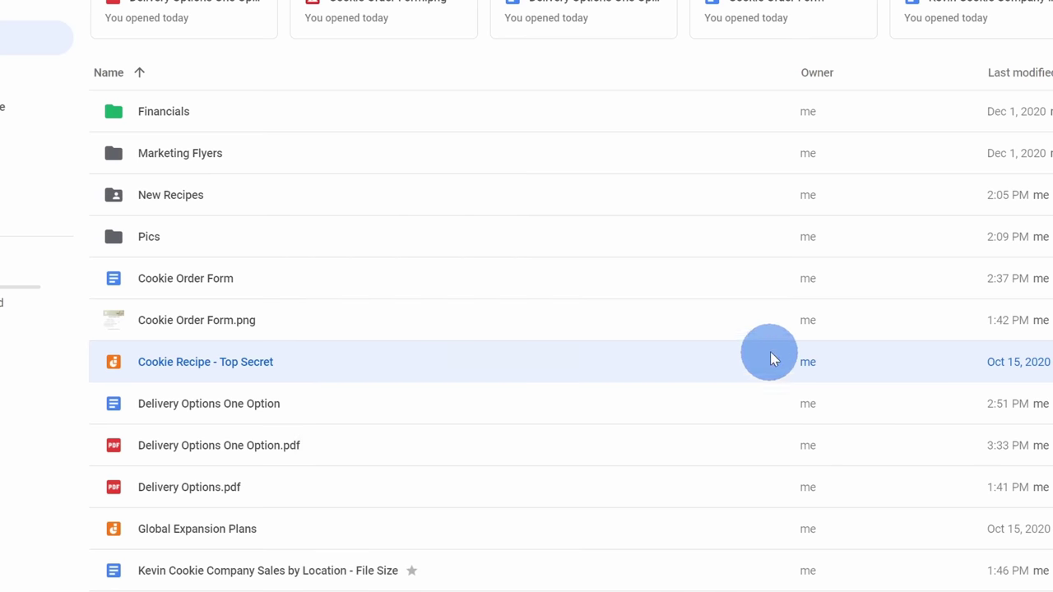
- Add a shortcut to Cookie Recipe - Top Secret in New Recipes and open that folder
drag(353, 363, 277, 198)
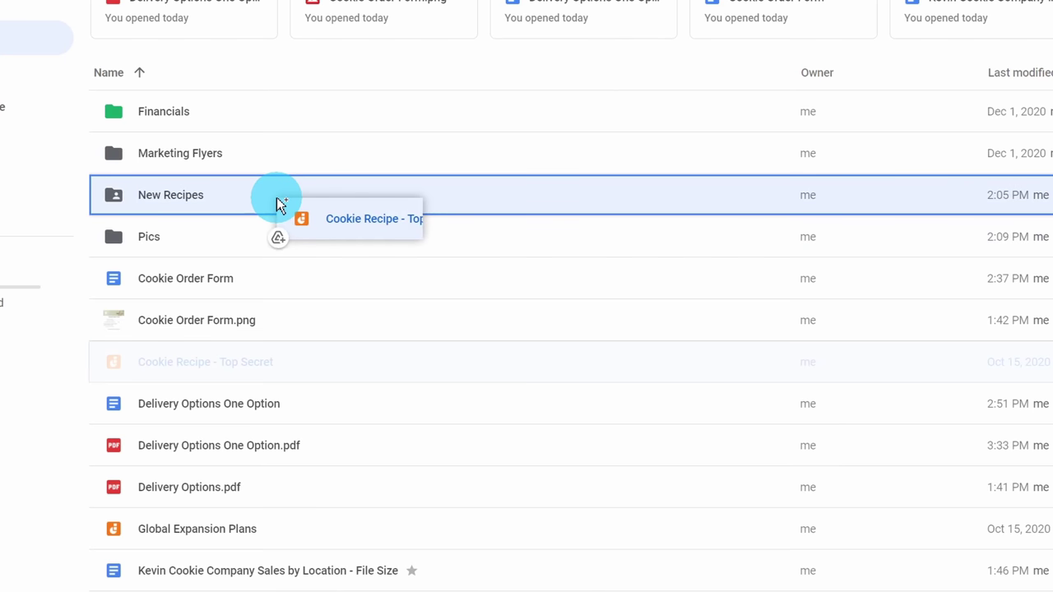
drag(277, 198, 277, 202)
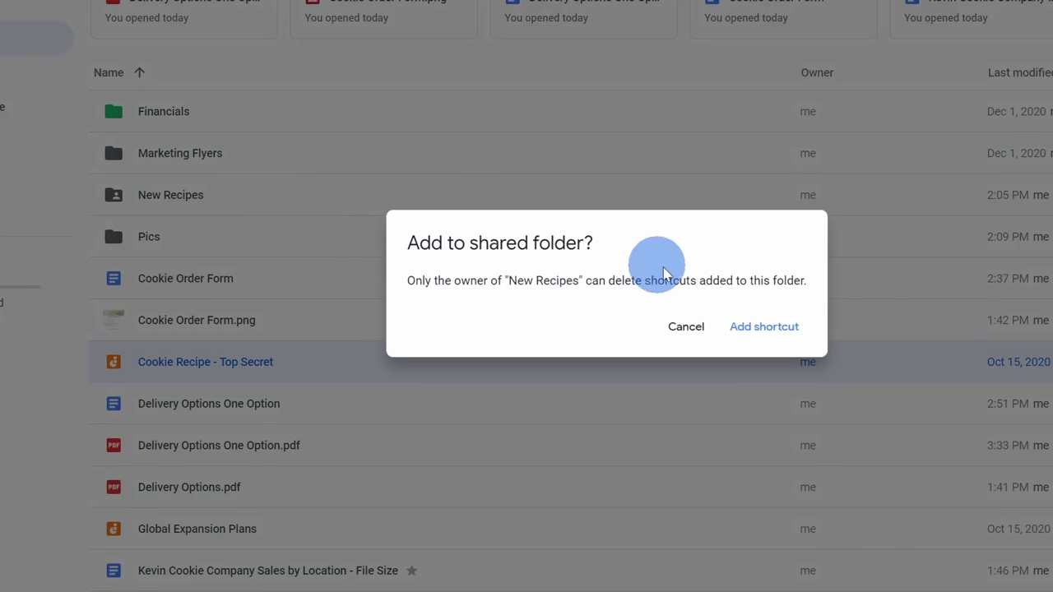
click(764, 326)
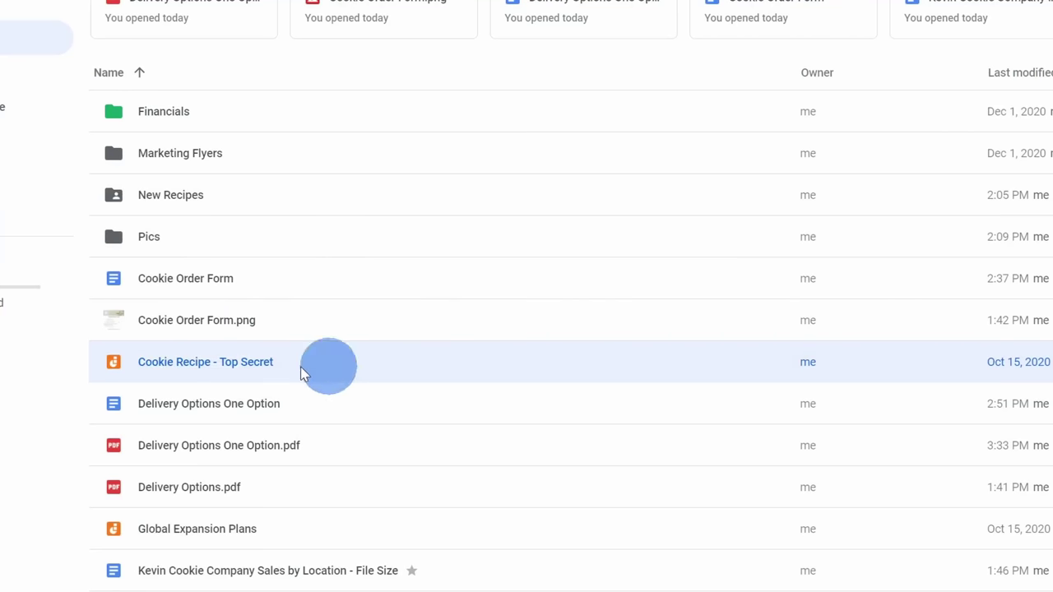
double_click(219, 207)
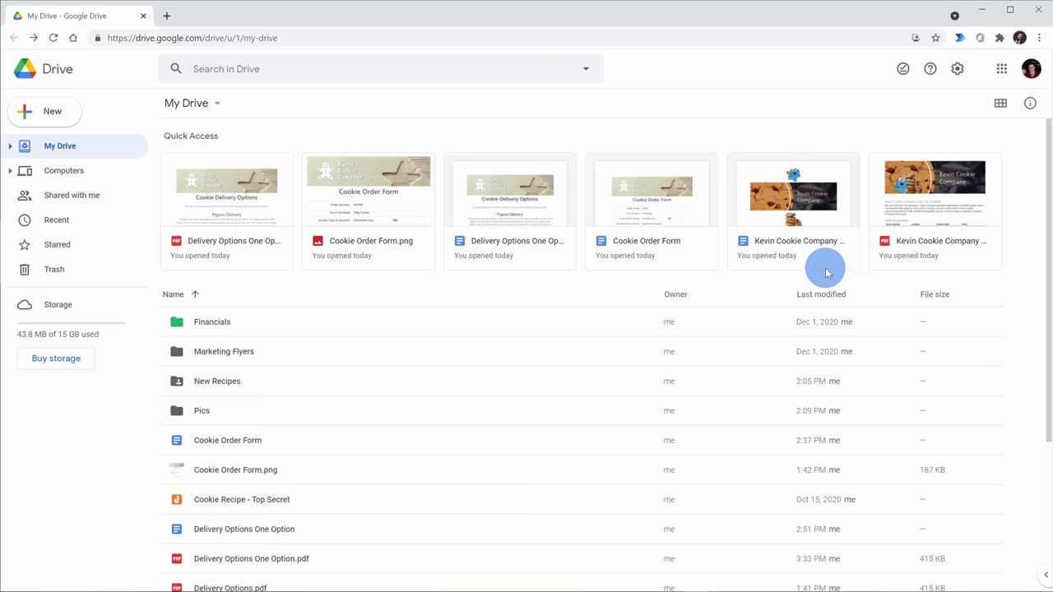
click(71, 115)
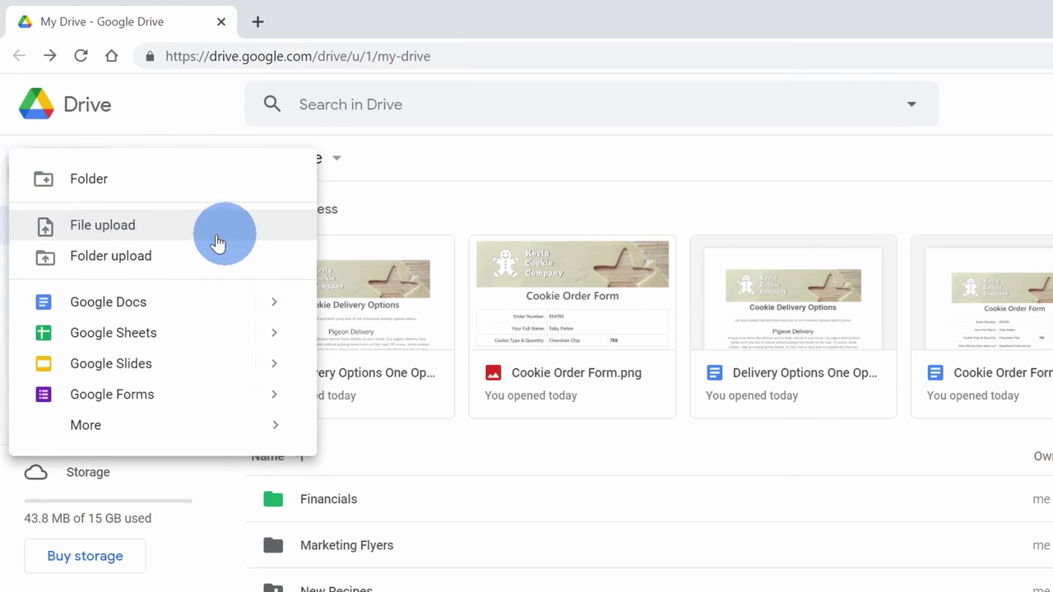
click(802, 198)
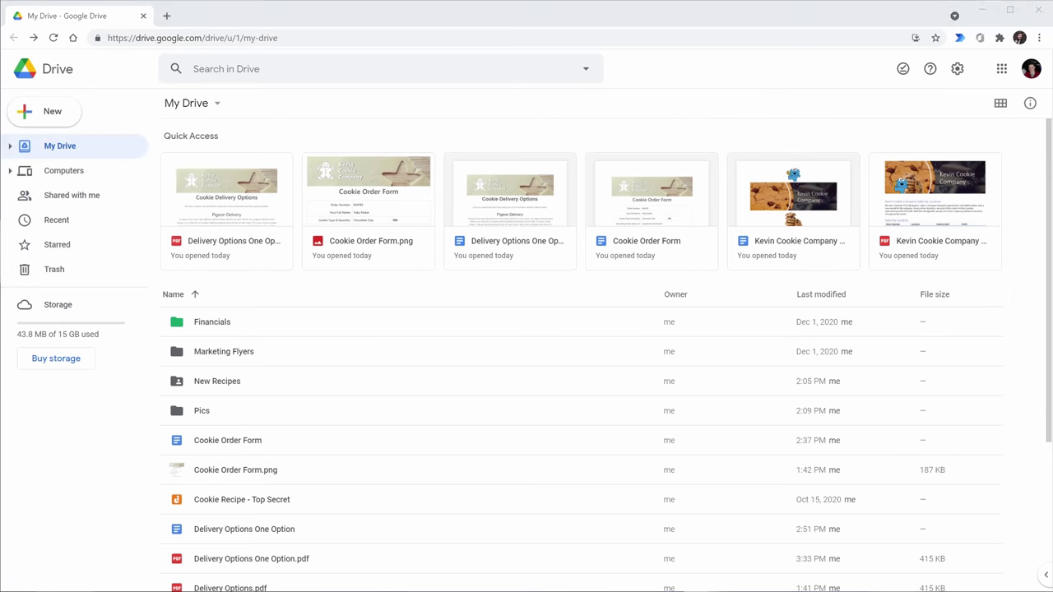
drag(1052, 247, 922, 471)
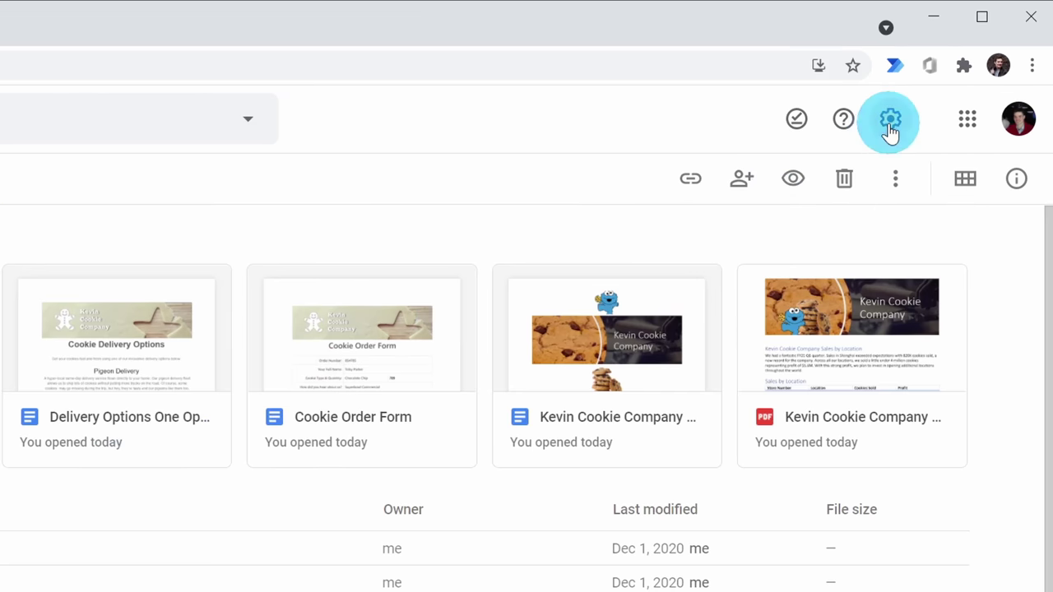
click(957, 70)
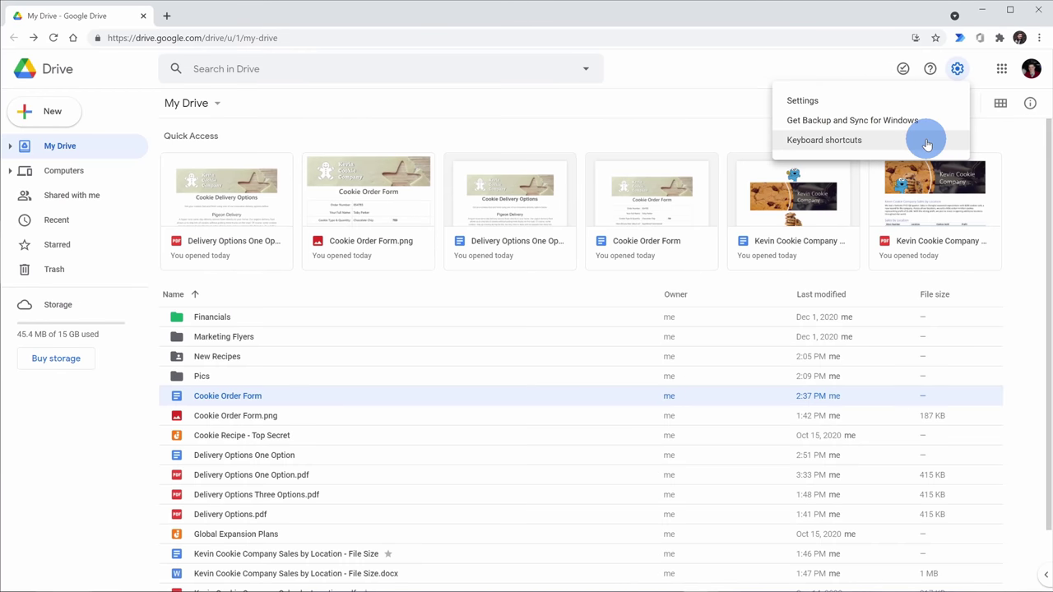
click(852, 68)
key(ctrl+slash)
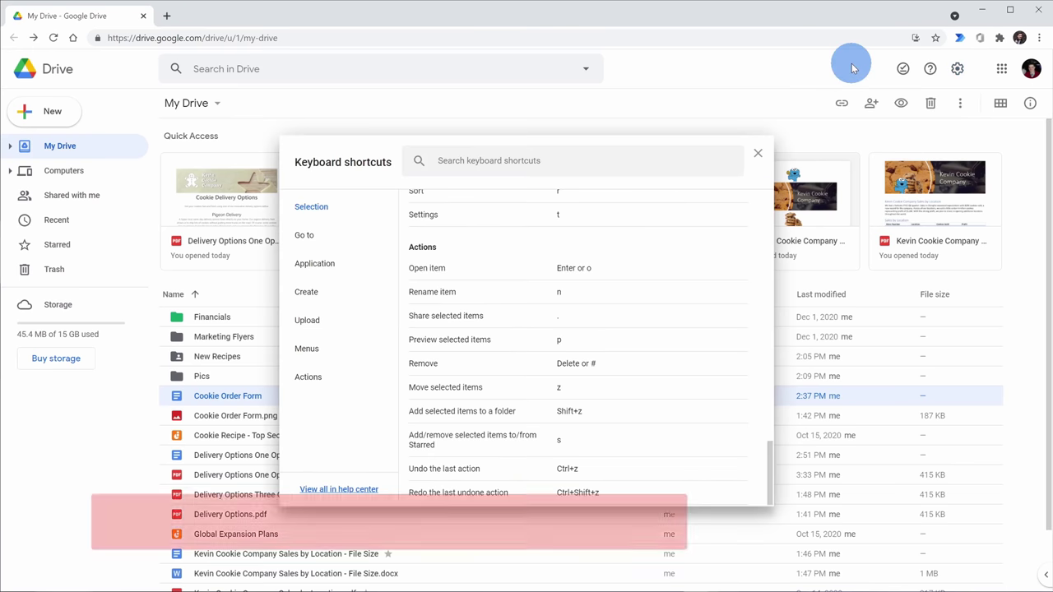
key(Escape)
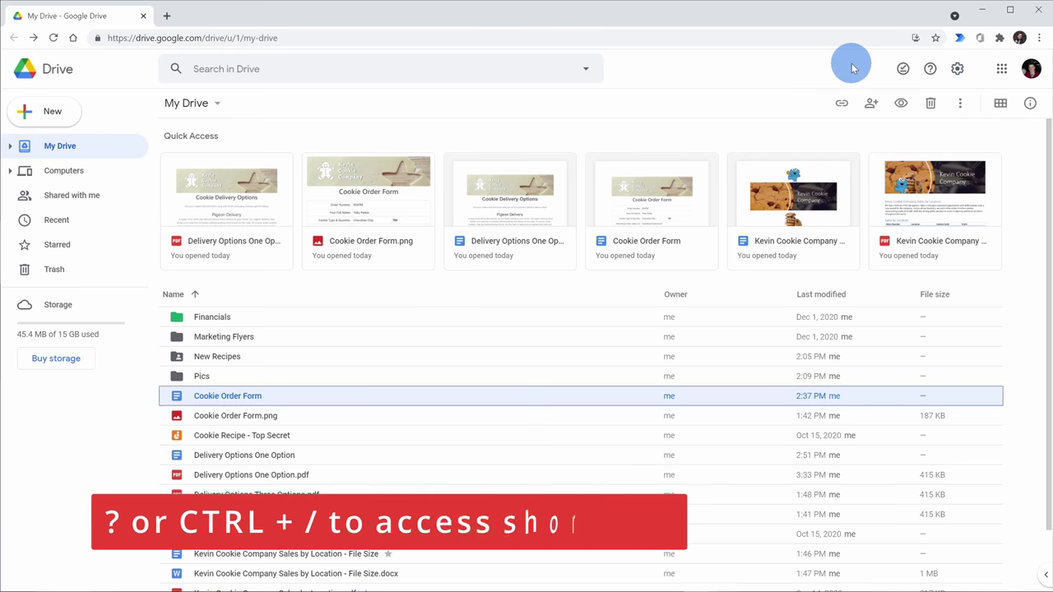
key(question)
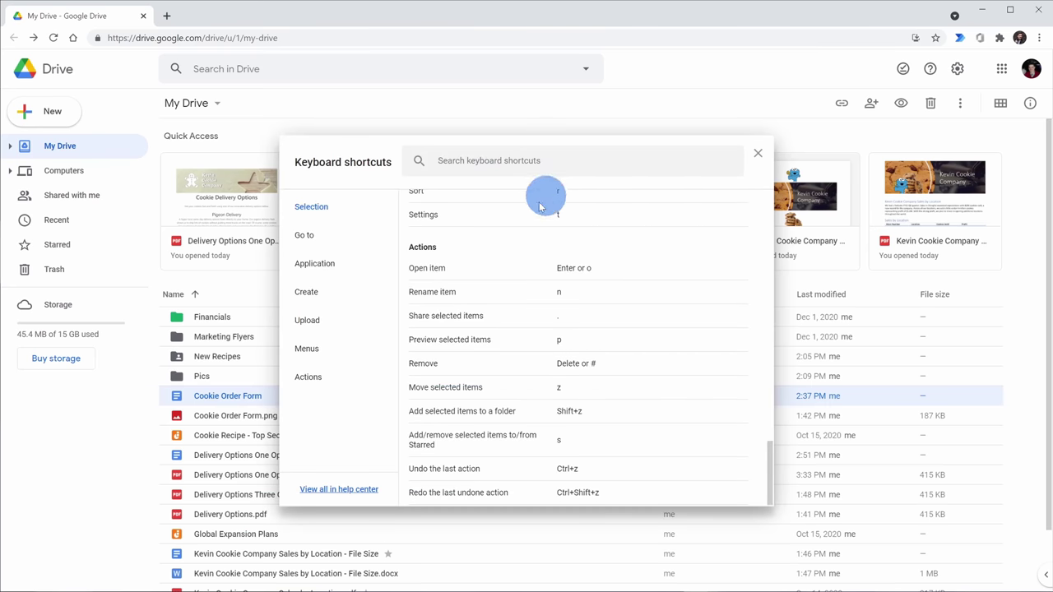
scroll(514, 255, up, 1)
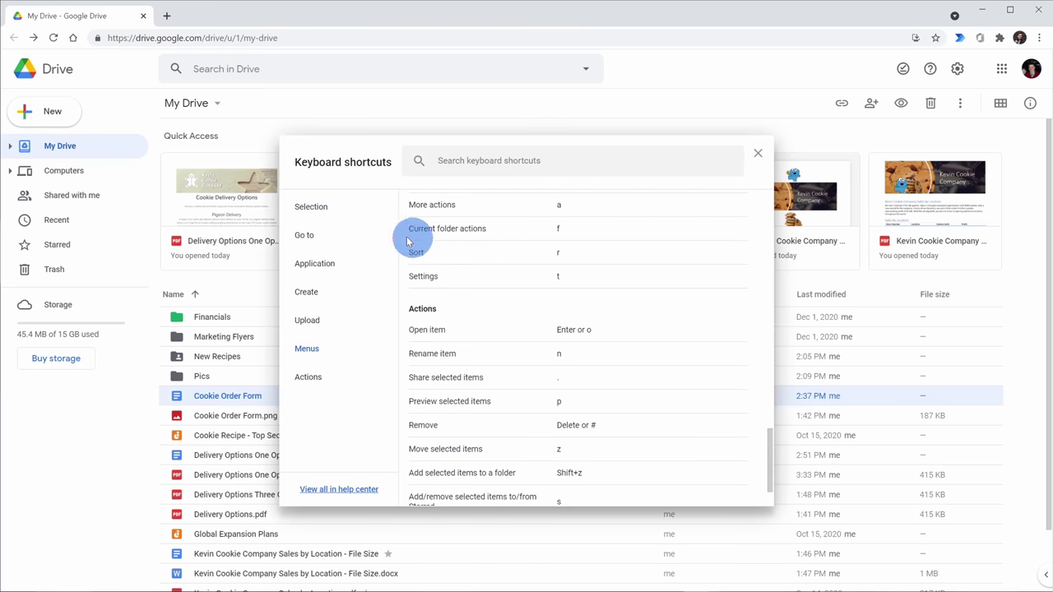
scroll(635, 403, up, 10)
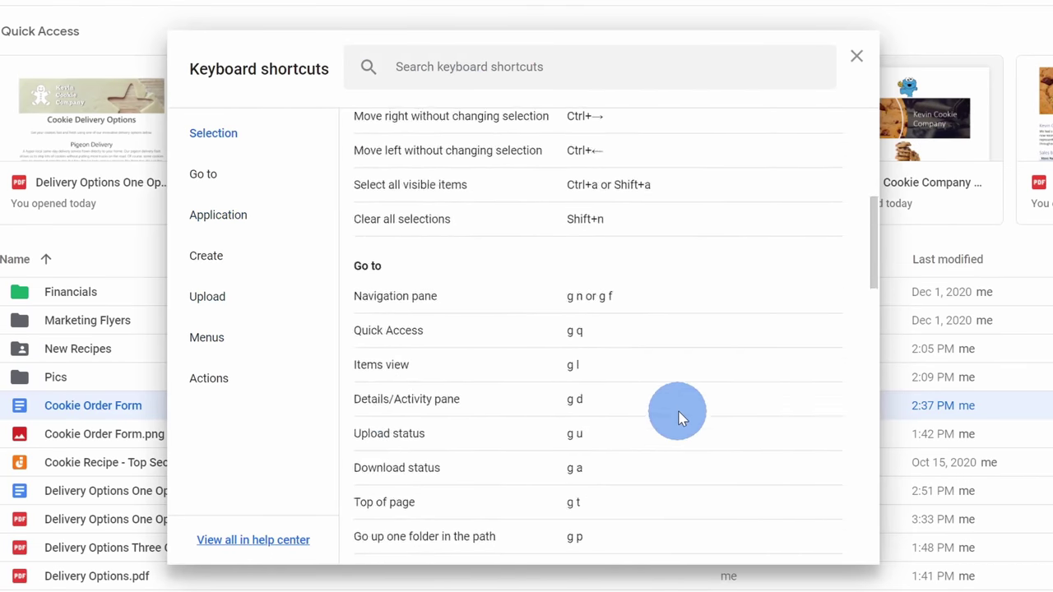
scroll(680, 418, up, 5)
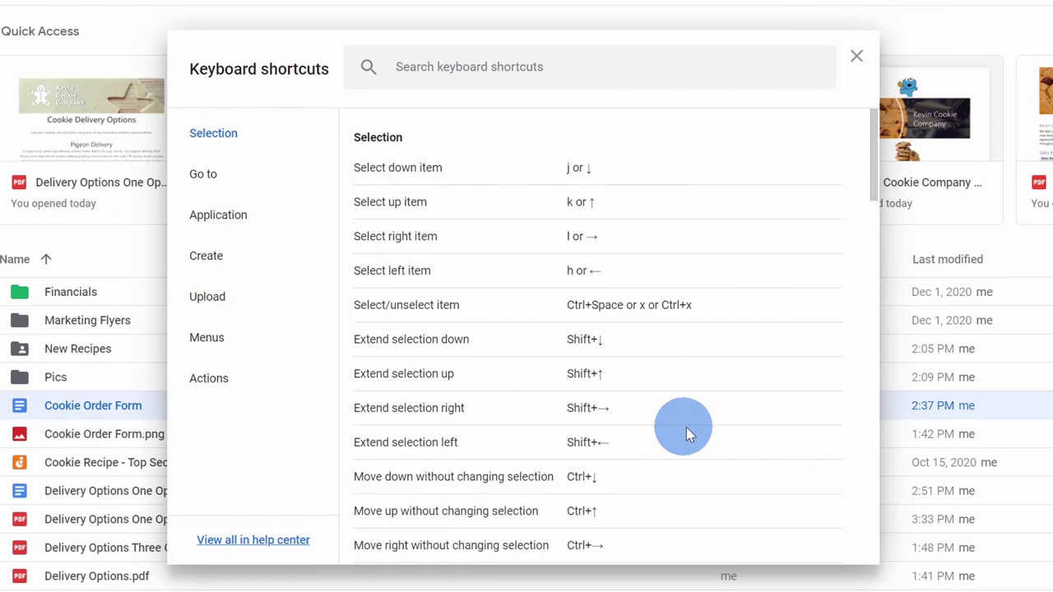
click(855, 59)
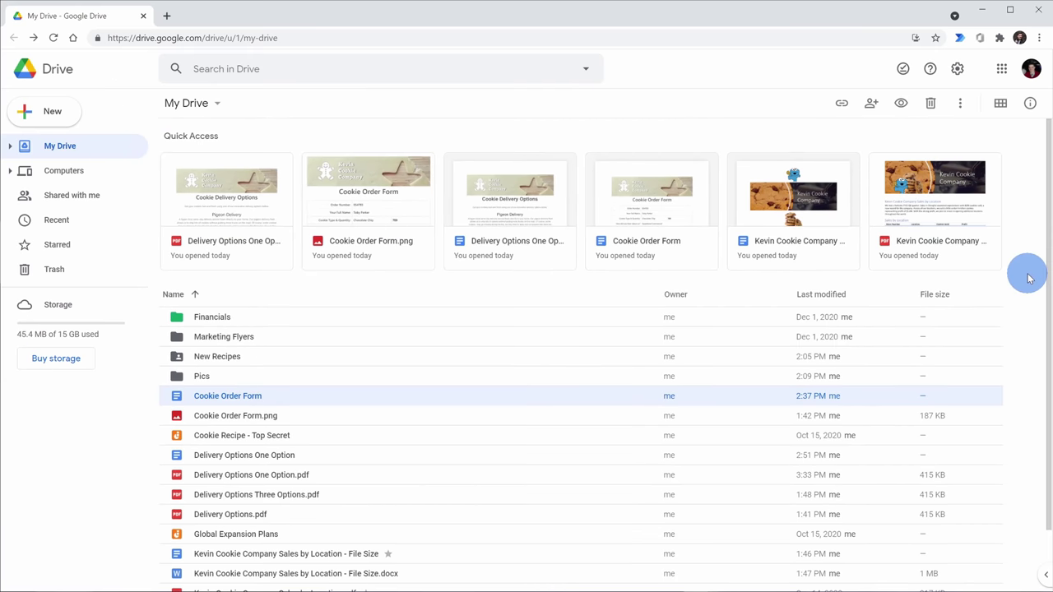
- Toggle the file list to grid and back to list, then spacious and back to compact density
key(v)
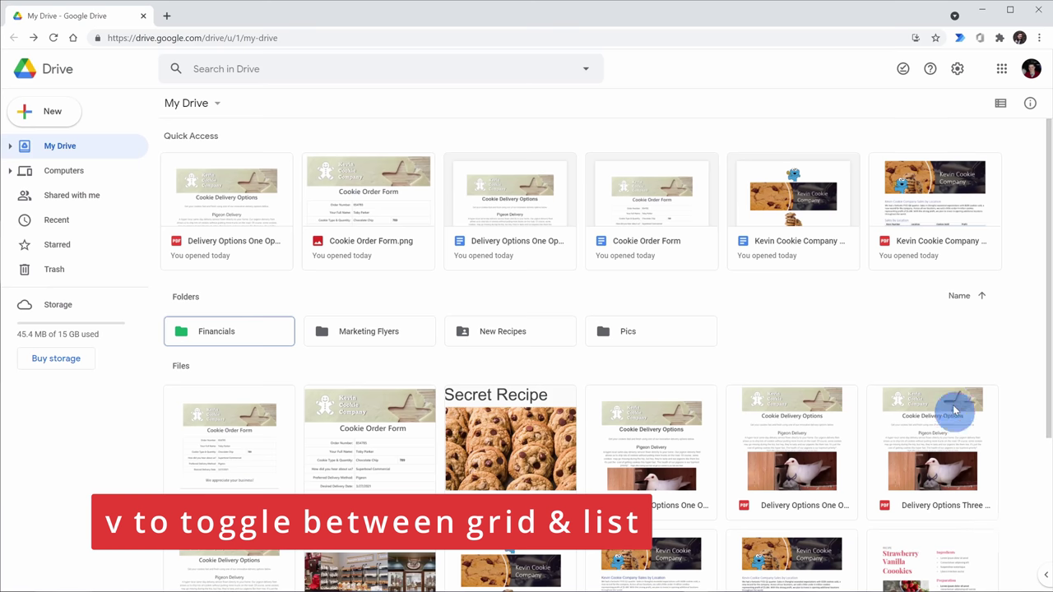
key(v)
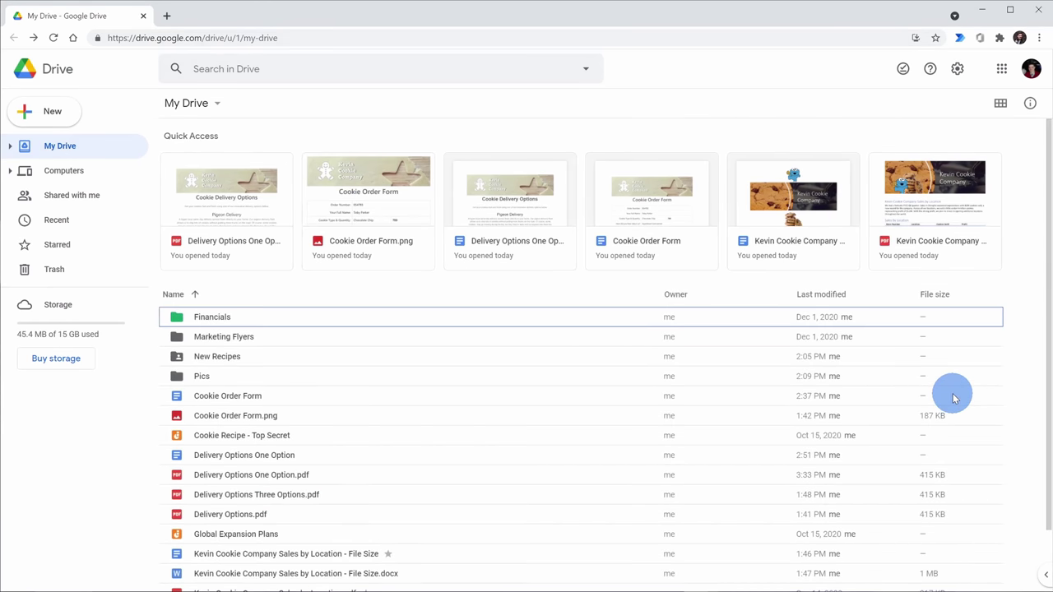
key(q)
key(q)
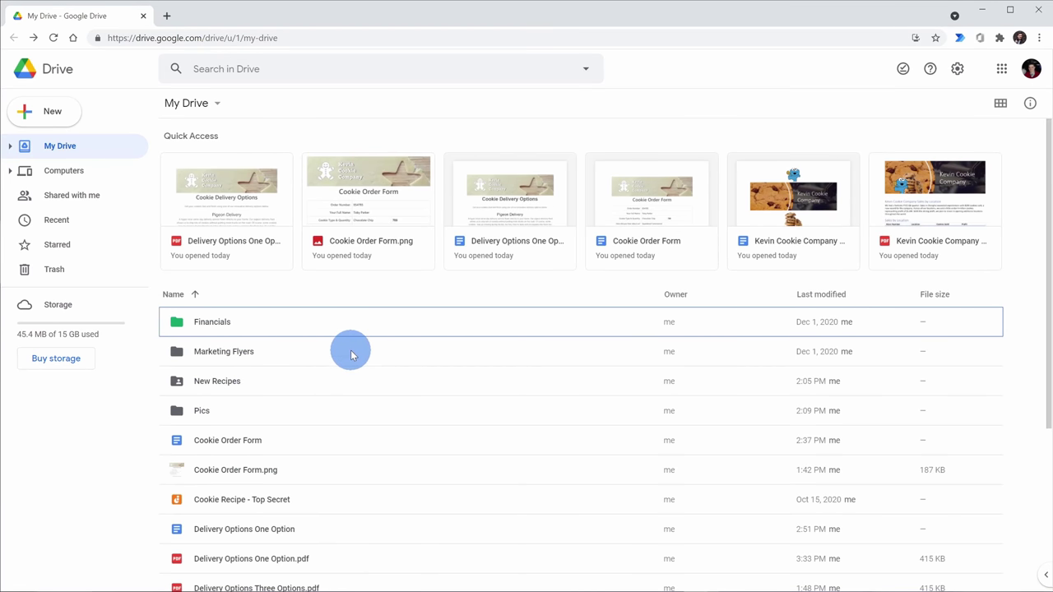
key(q)
key(q)
key(q)
key(q)
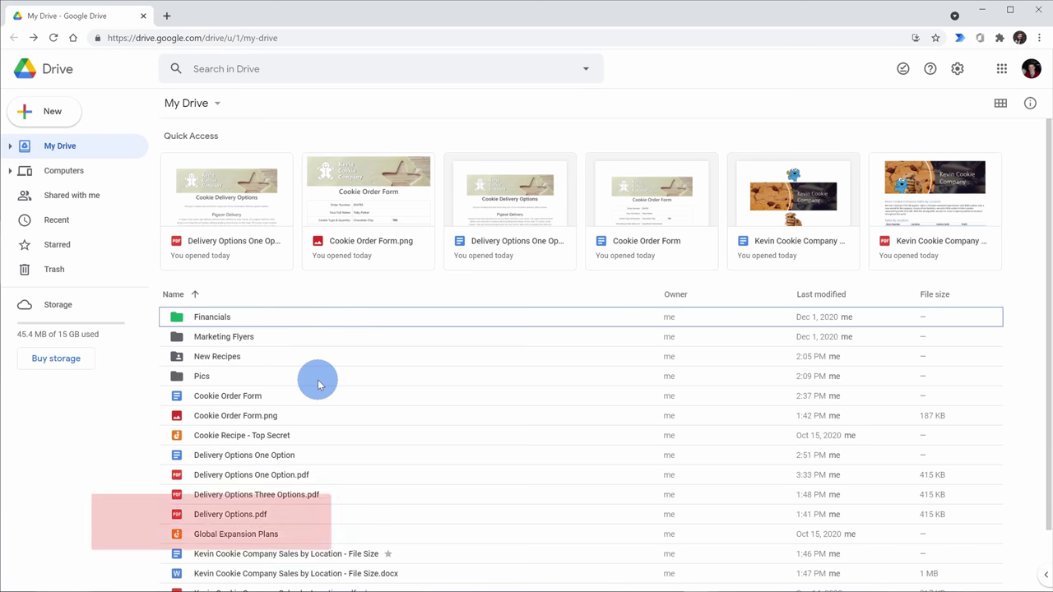
- Start and cancel a rename of Cookie Order Form, then open its sharing settings
click(337, 401)
key(n)
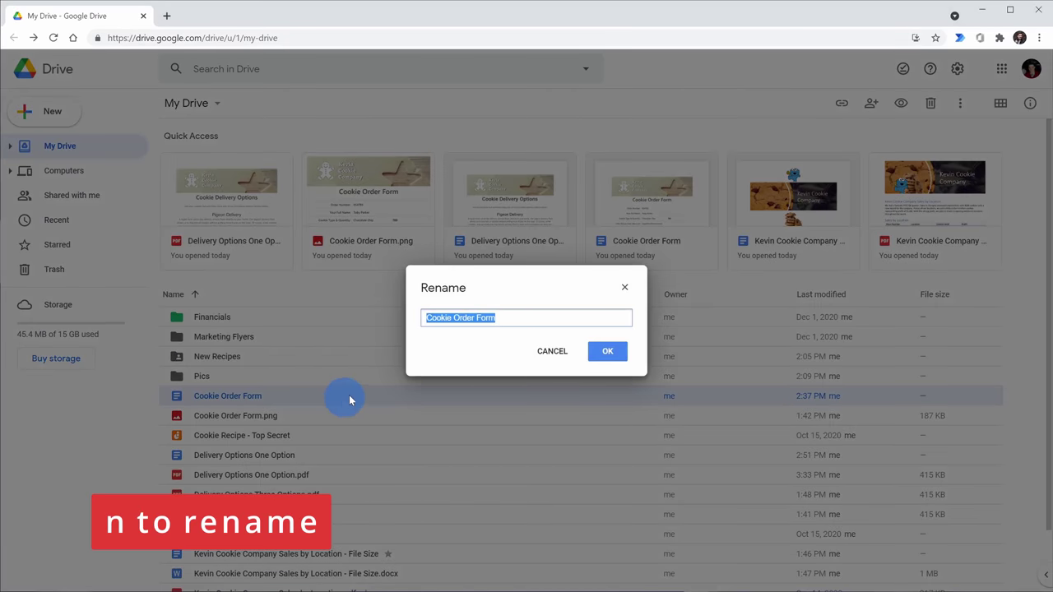
click(551, 352)
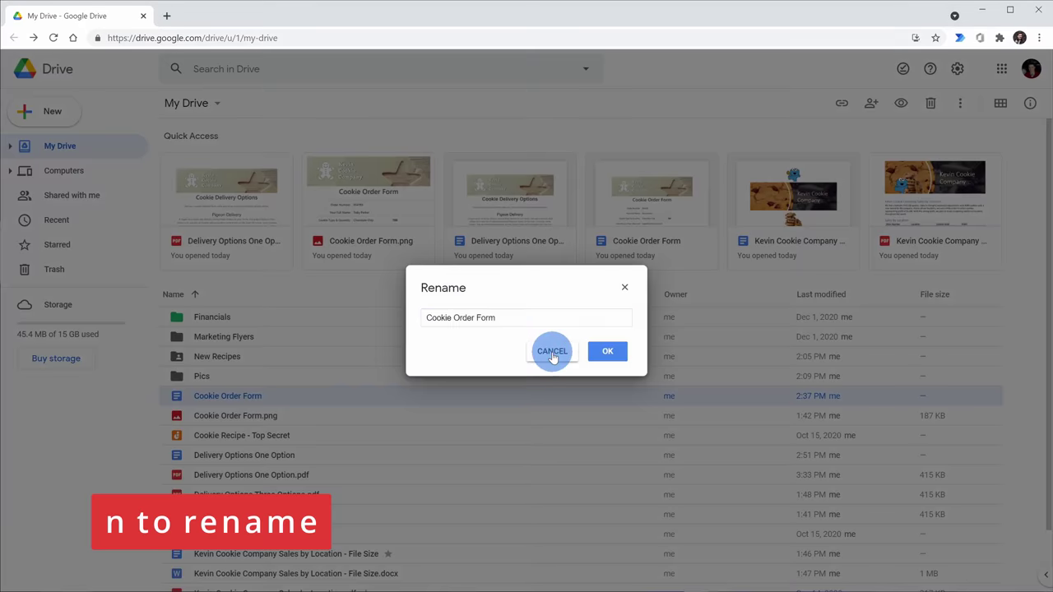
key(Down)
click(316, 400)
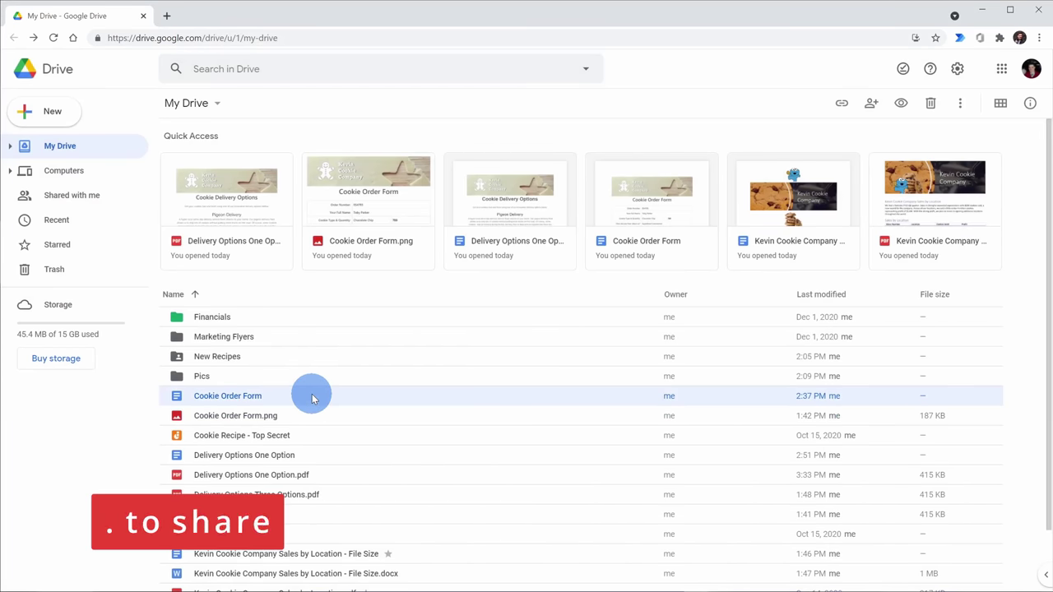
key(period)
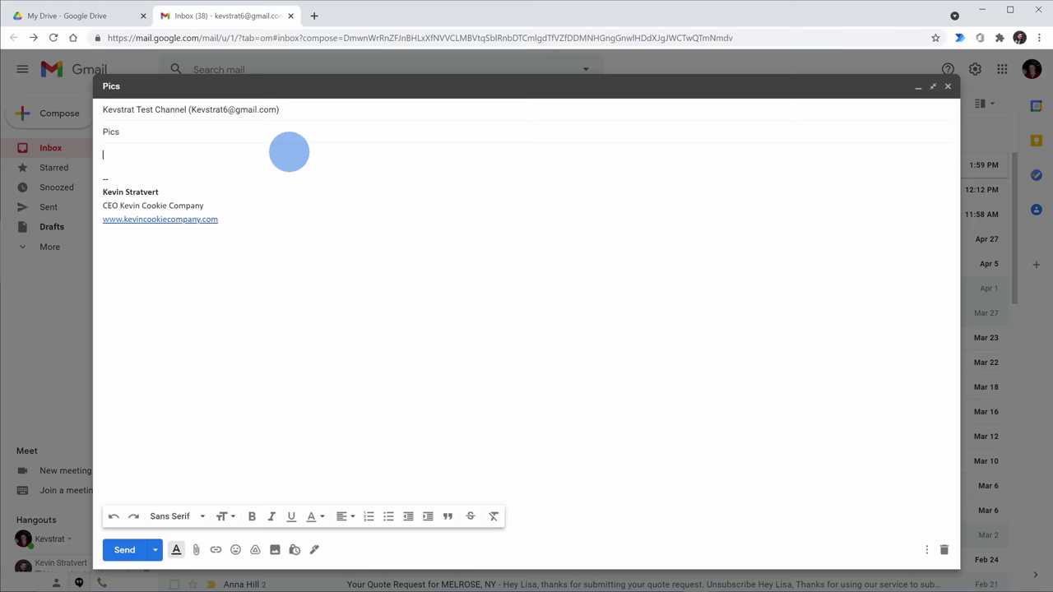
- Insert all three .heic photos from the Pics Drive folder into the email body and send it
click(303, 150)
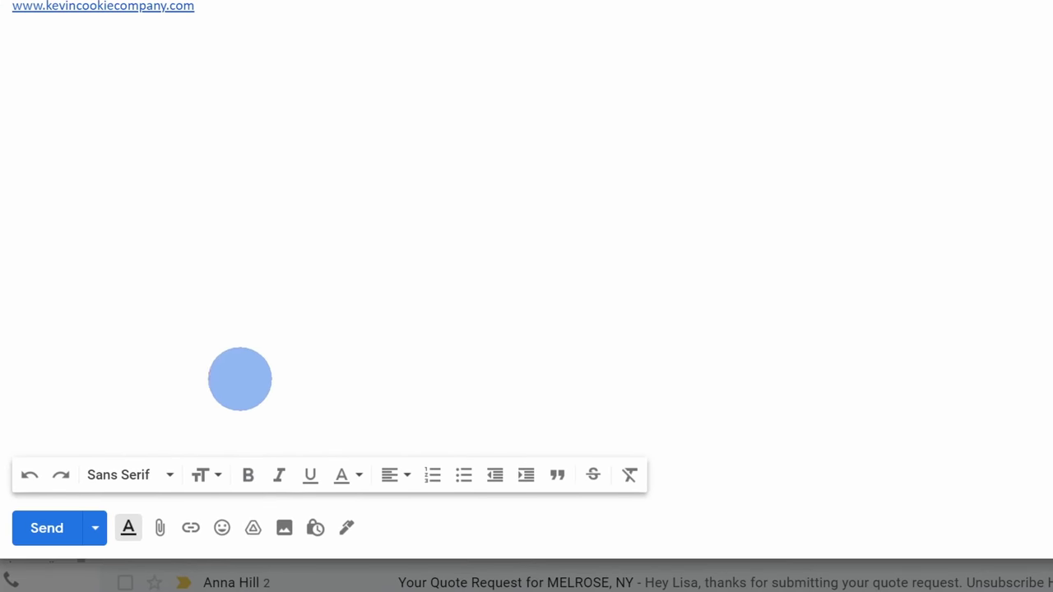
click(257, 528)
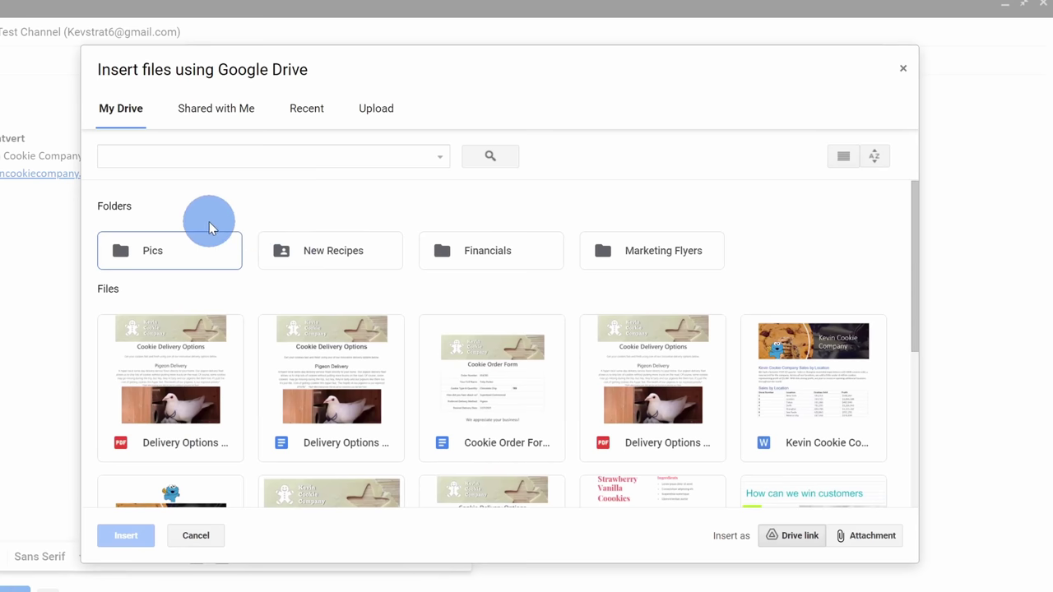
double_click(152, 265)
click(167, 290)
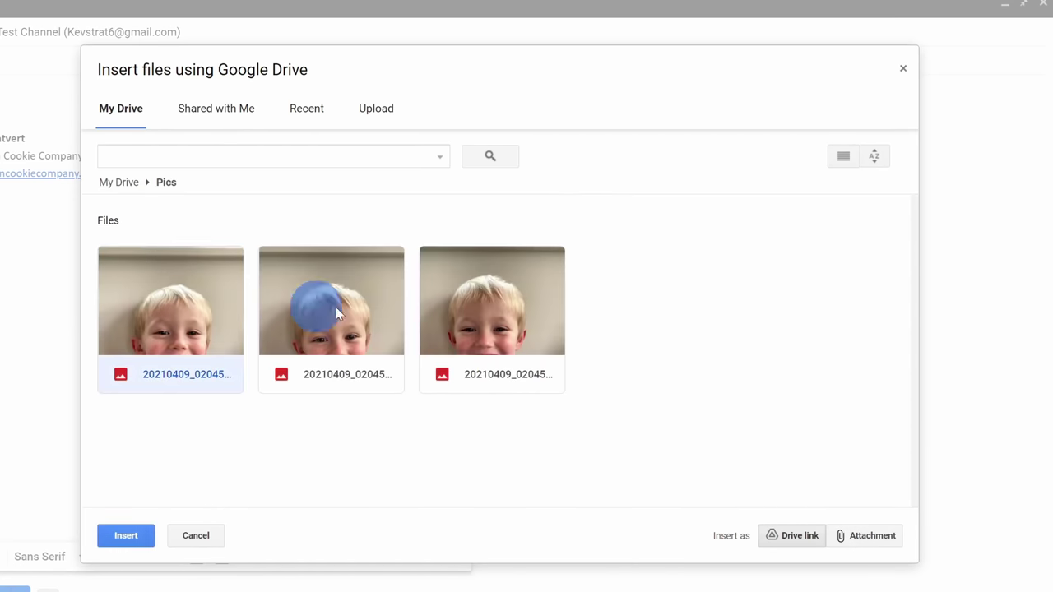
ctrl+click(335, 307)
ctrl+click(532, 302)
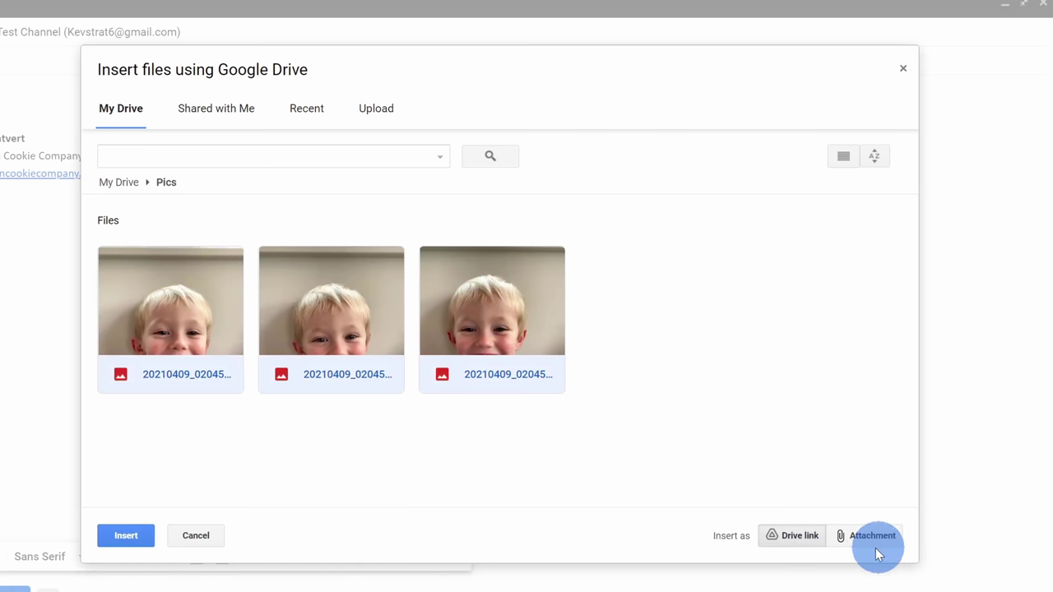
click(113, 530)
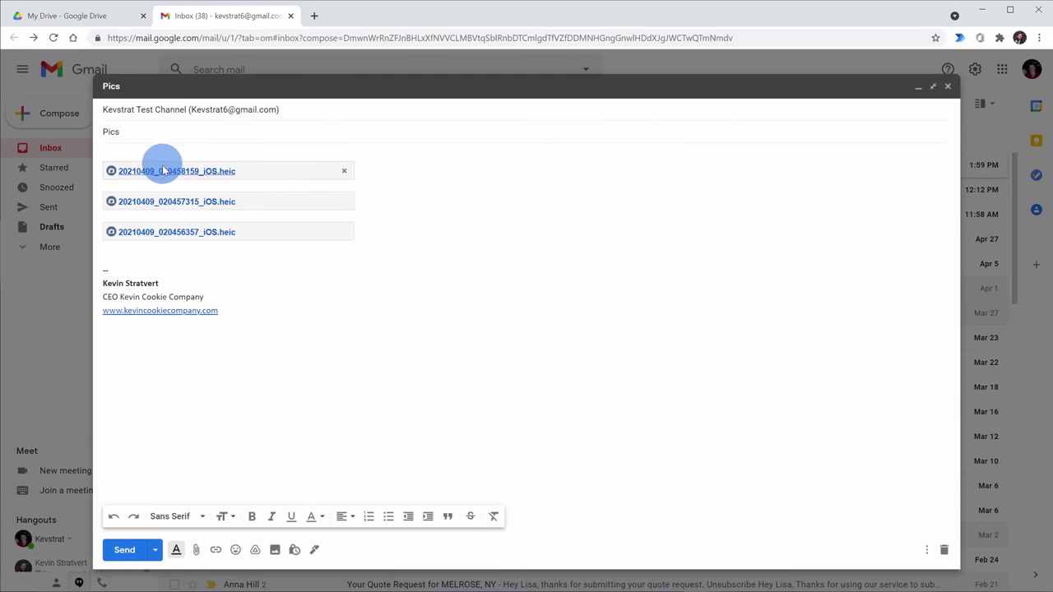
click(130, 557)
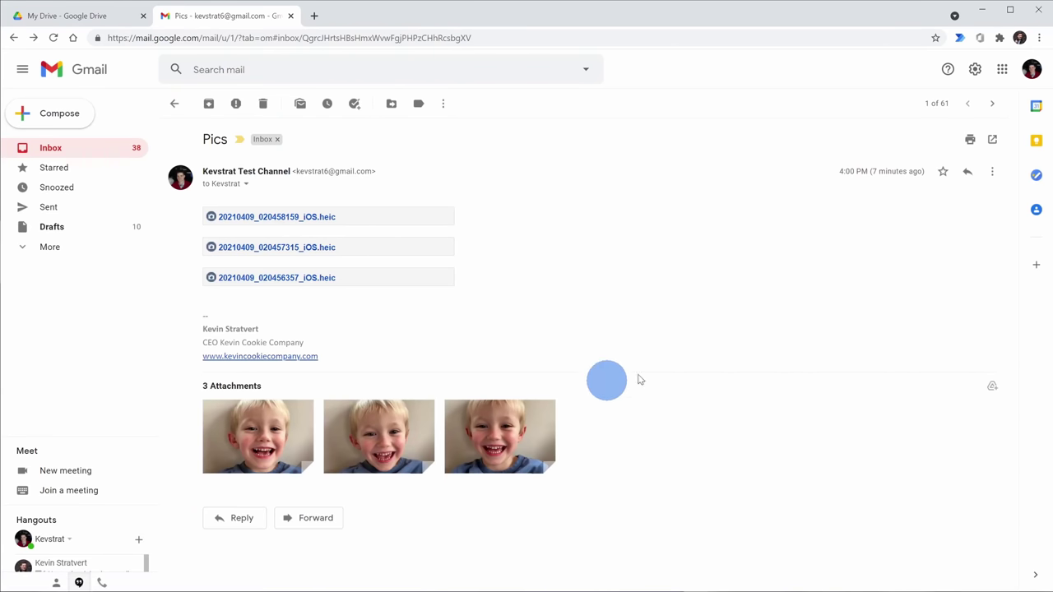
- Preview the first photo attachment of the Pics email full screen, then close the viewer
mouse_move(498, 435)
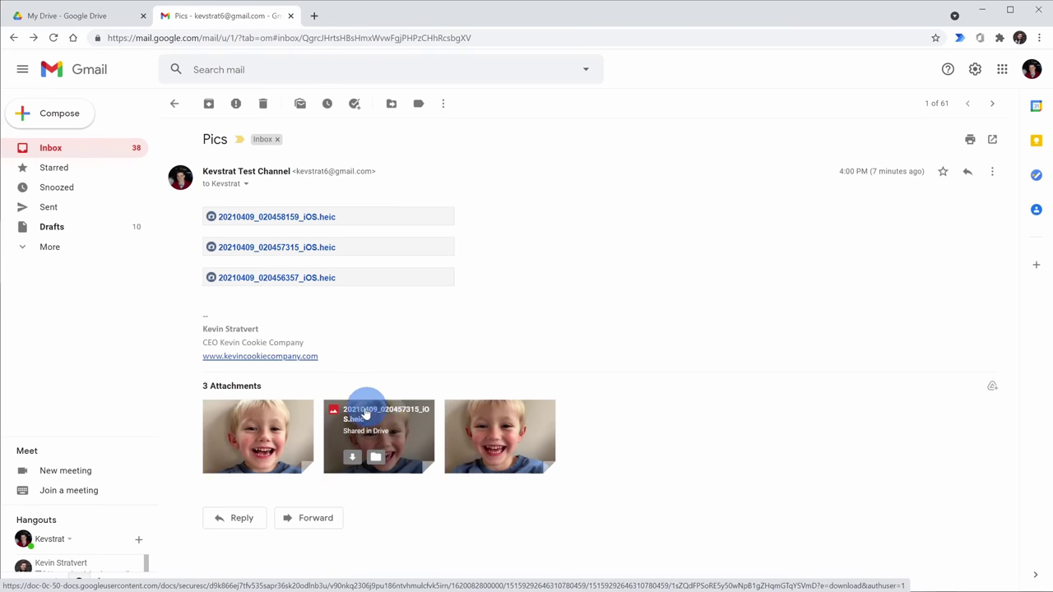
click(282, 421)
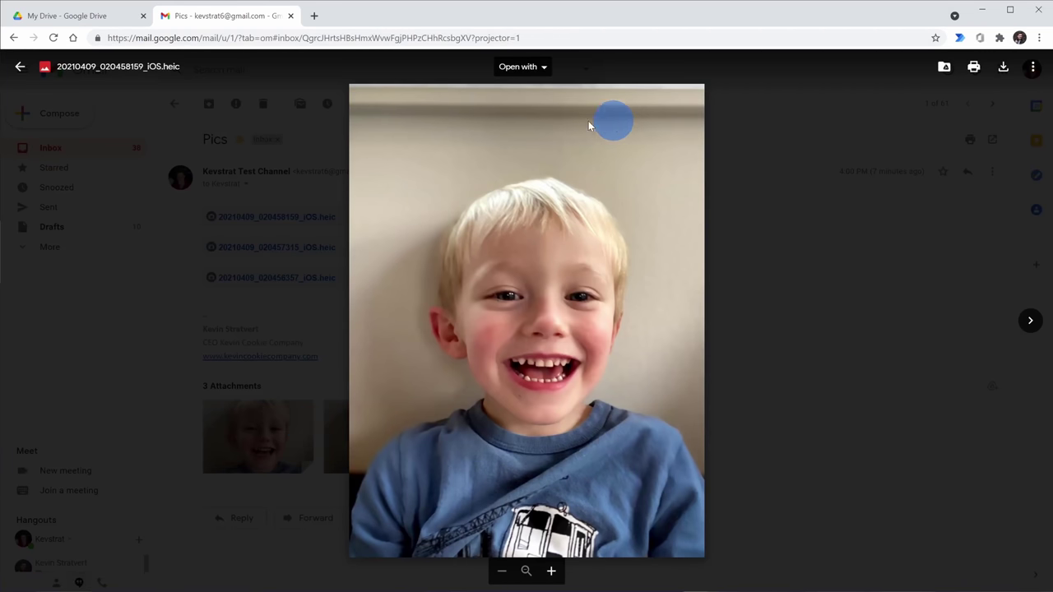
click(726, 304)
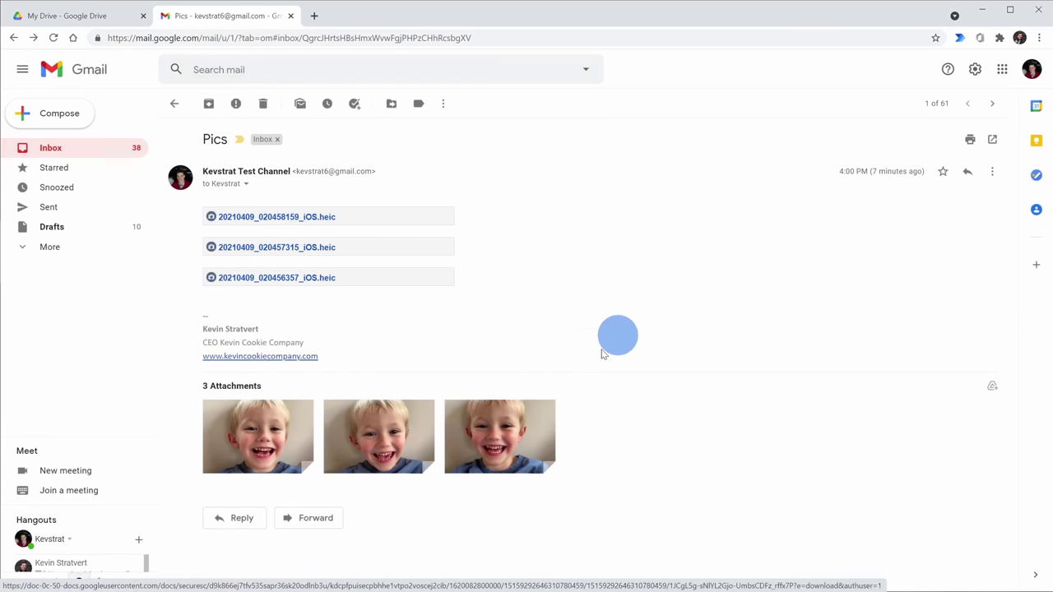
mouse_move(537, 416)
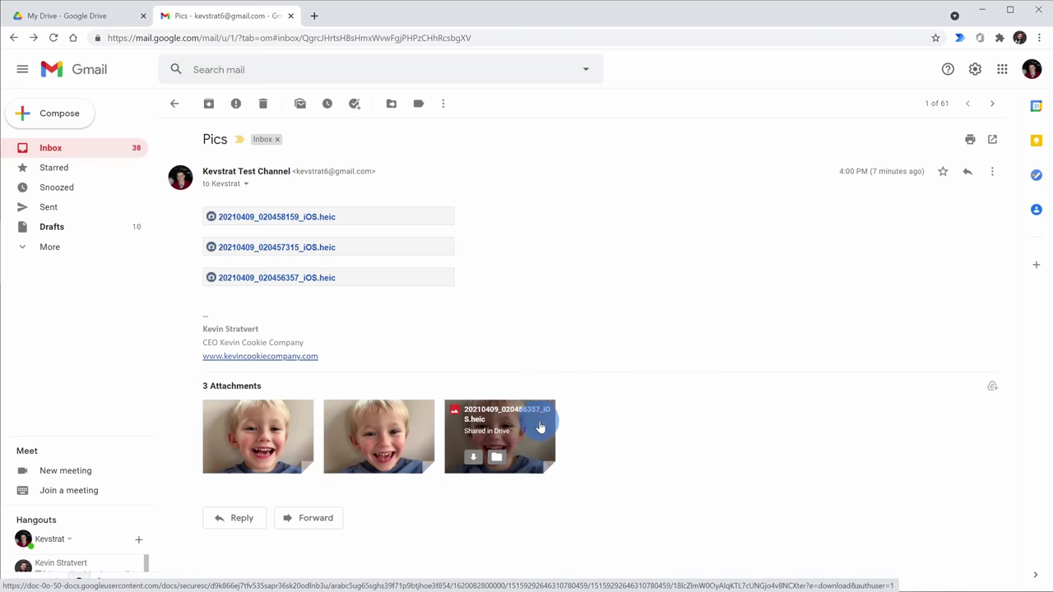